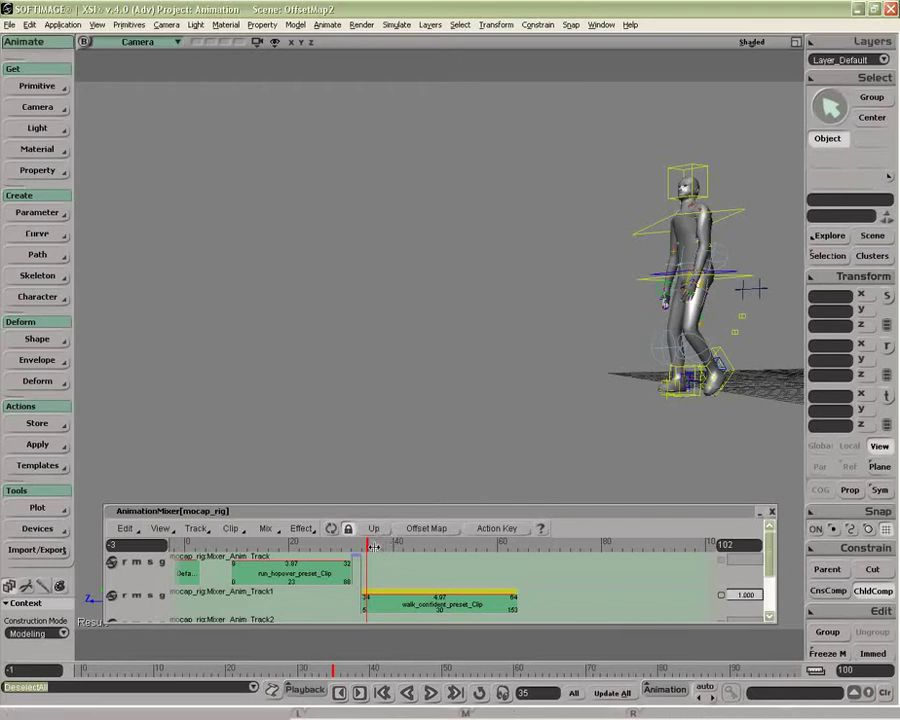
# Step: Remove the offset effect from walk_confident_preset_Clip and delete the transition between the run and walk clips in the Animation Mixer
pyautogui.moveTo(370, 545)
pyautogui.mouseDown()
pyautogui.moveTo(446, 546)
pyautogui.moveTo(437, 557)
pyautogui.moveTo(377, 558)
pyautogui.mouseUp()
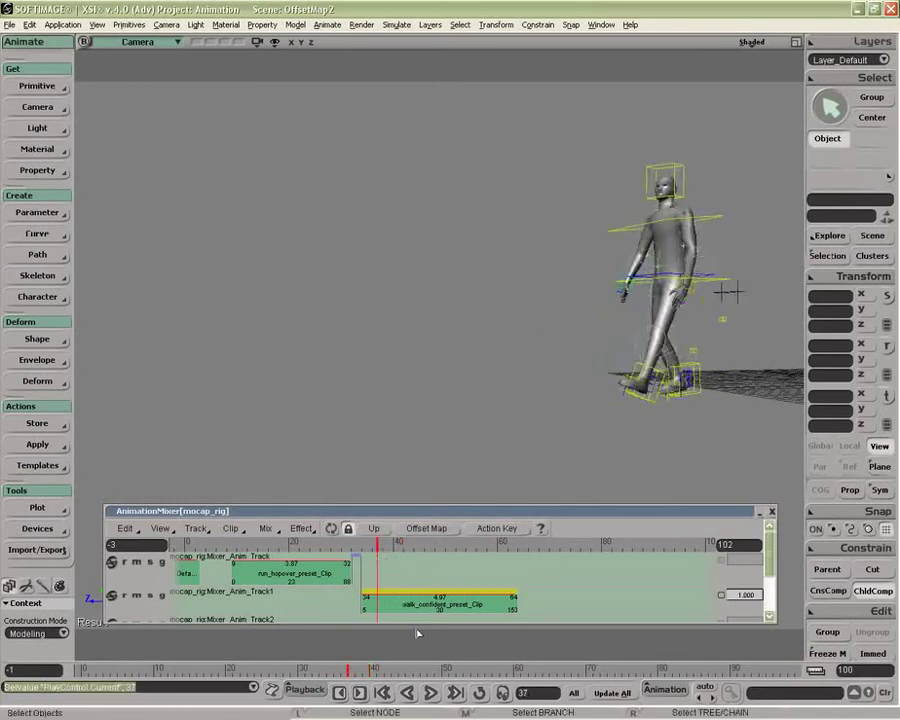
pyautogui.rightClick(432, 597)
pyautogui.click(440, 618)
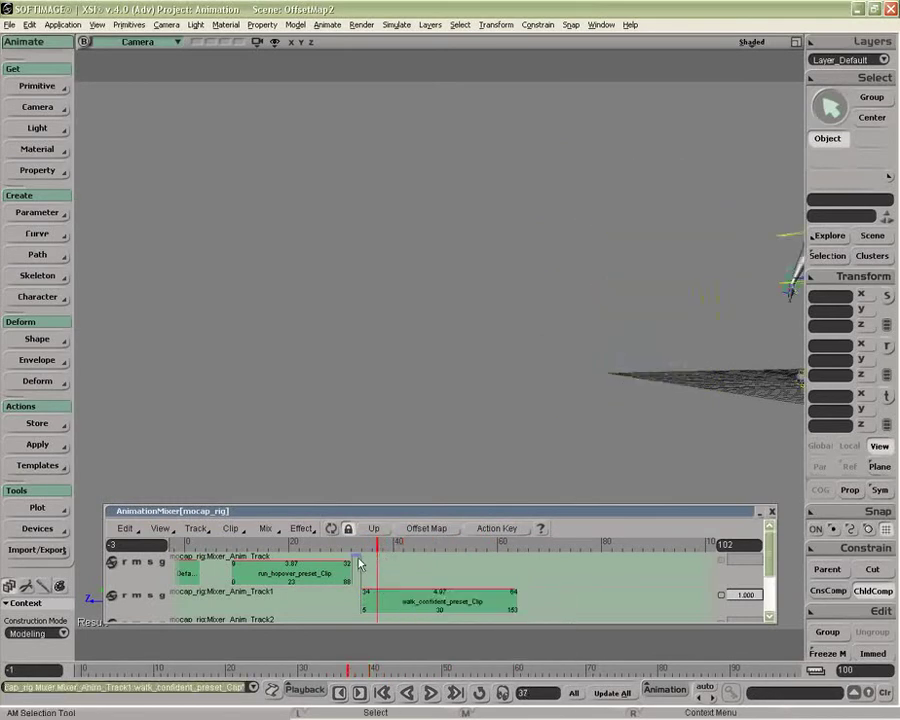
pyautogui.rightClick(357, 560)
pyautogui.click(378, 566)
# Step: Scrub around the beginning of the walk clip and set the current frame to 34
pyautogui.moveTo(378, 547); pyautogui.dragTo(366, 547)
pyautogui.press('z')
pyautogui.moveTo(444, 408); pyautogui.dragTo(302, 418)
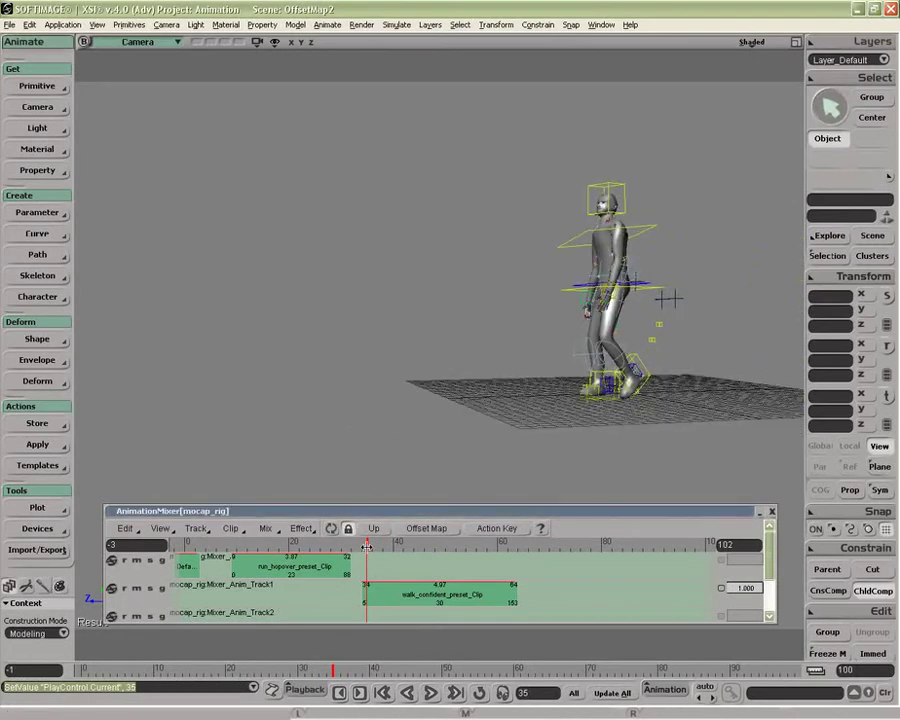
pyautogui.moveTo(367, 545)
pyautogui.mouseDown()
pyautogui.moveTo(488, 552)
pyautogui.moveTo(395, 558)
pyautogui.moveTo(492, 557)
pyautogui.moveTo(362, 558)
pyautogui.mouseUp()
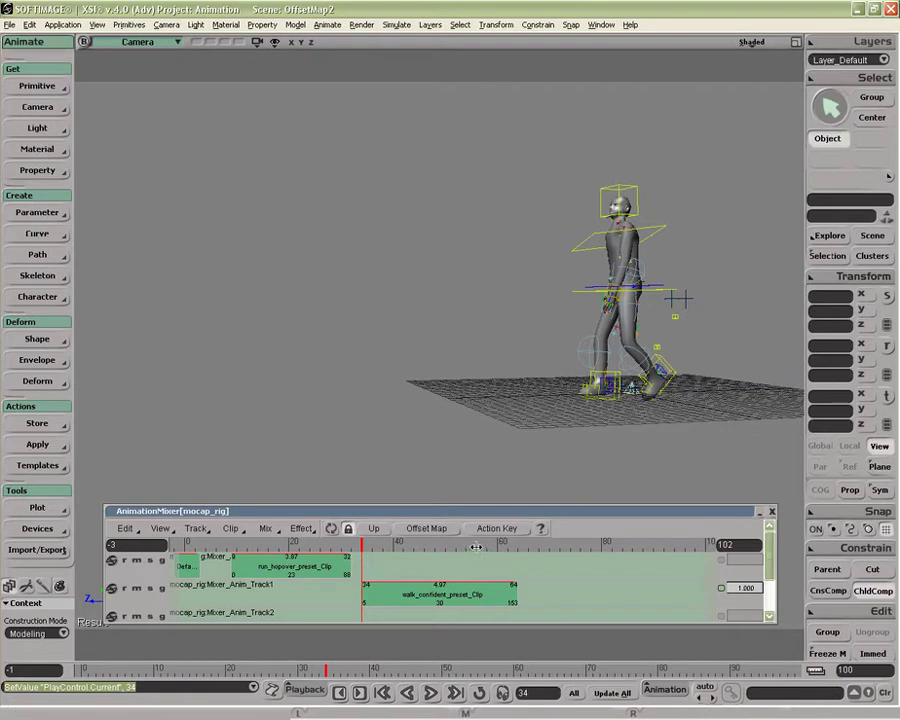
pyautogui.moveTo(480, 542); pyautogui.dragTo(362, 552)
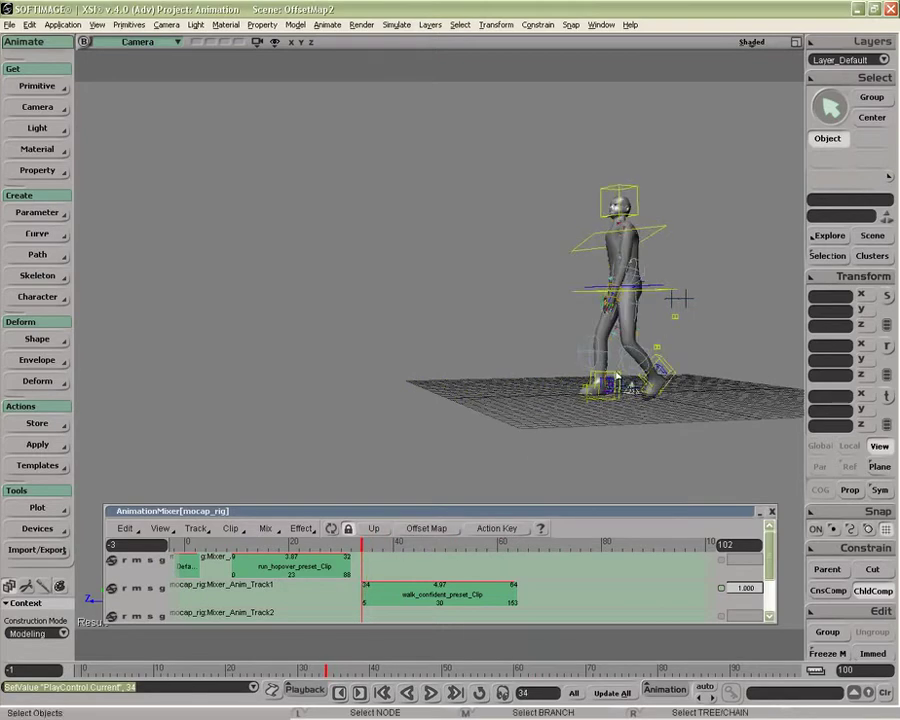
# Step: Select the right and left foot controls and enable Animation Ghosting in the Camera view
pyautogui.click(666, 362)
pyautogui.keyDown('ctrl'); pyautogui.click(667, 372); pyautogui.keyUp('ctrl')
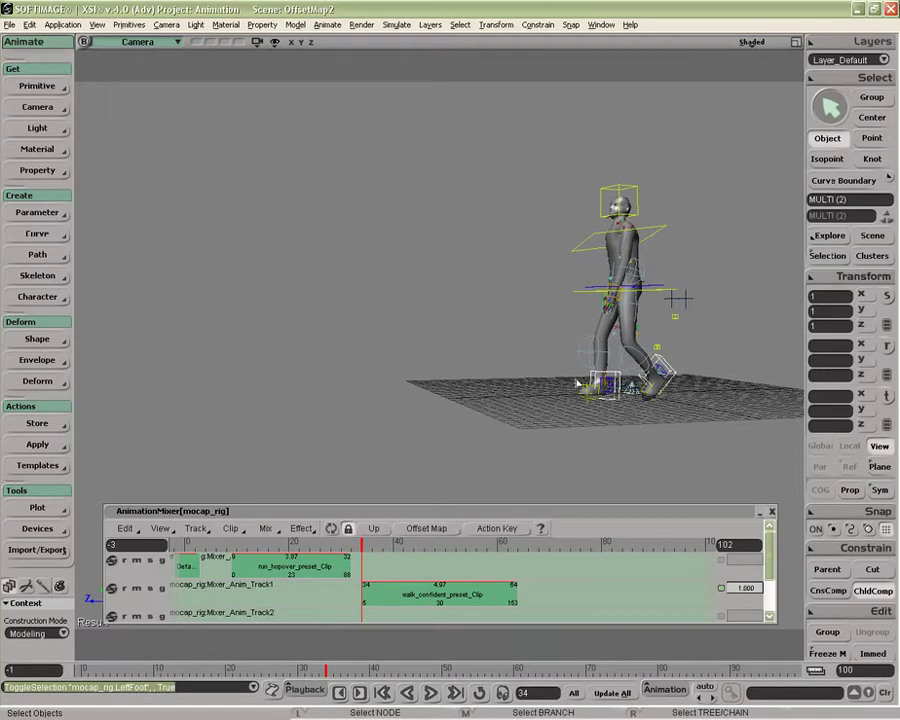
pyautogui.click(751, 42)
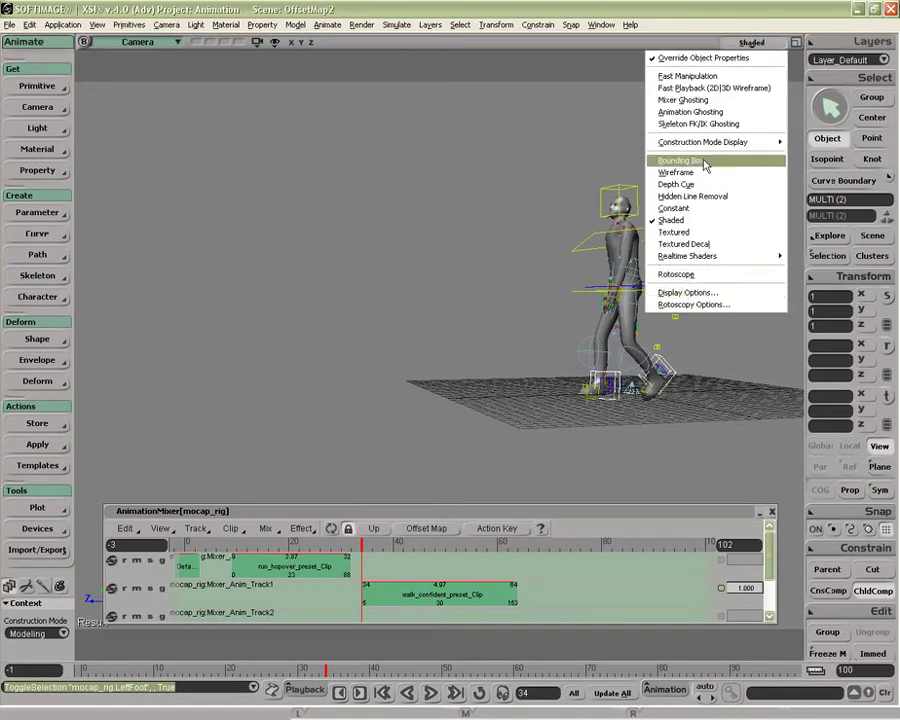
pyautogui.click(706, 117)
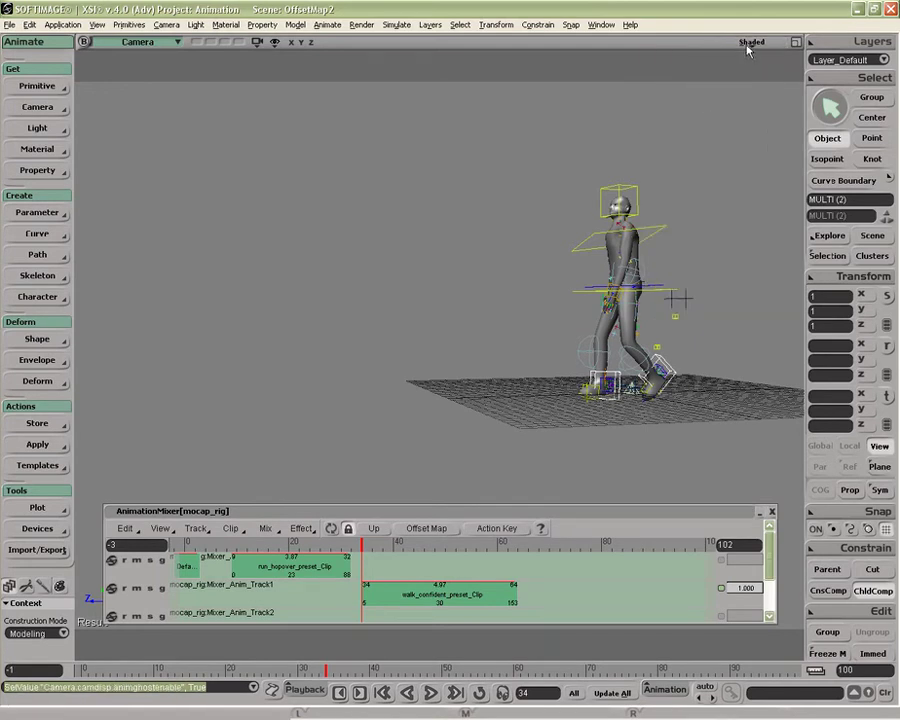
# Step: Enable ghosting in the Visibility property of both selected foot controls, keeping the Object ghost type
pyautogui.click(826, 257)
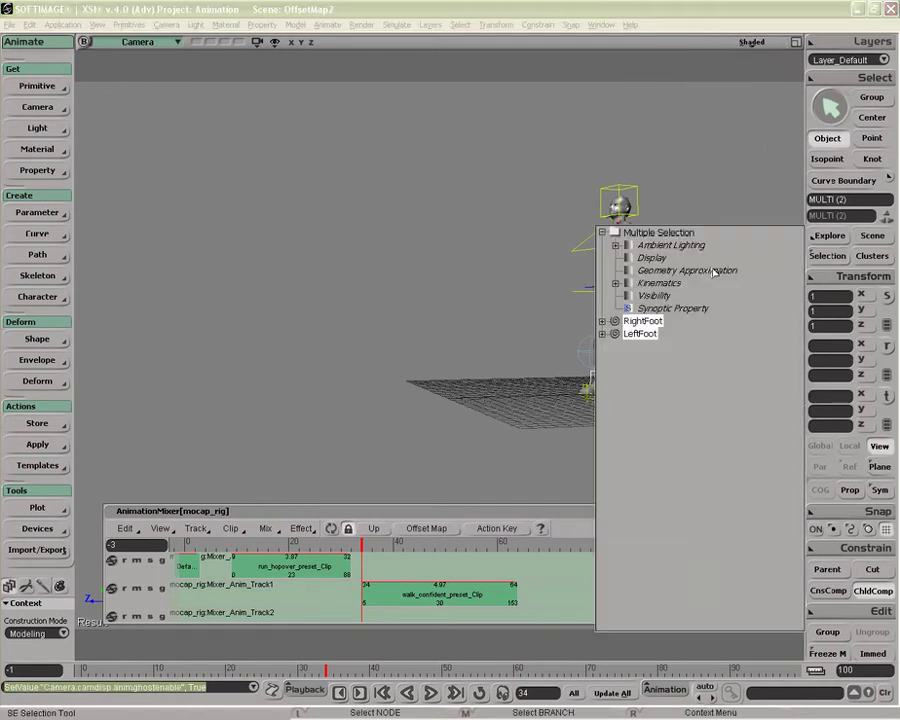
pyautogui.click(645, 296)
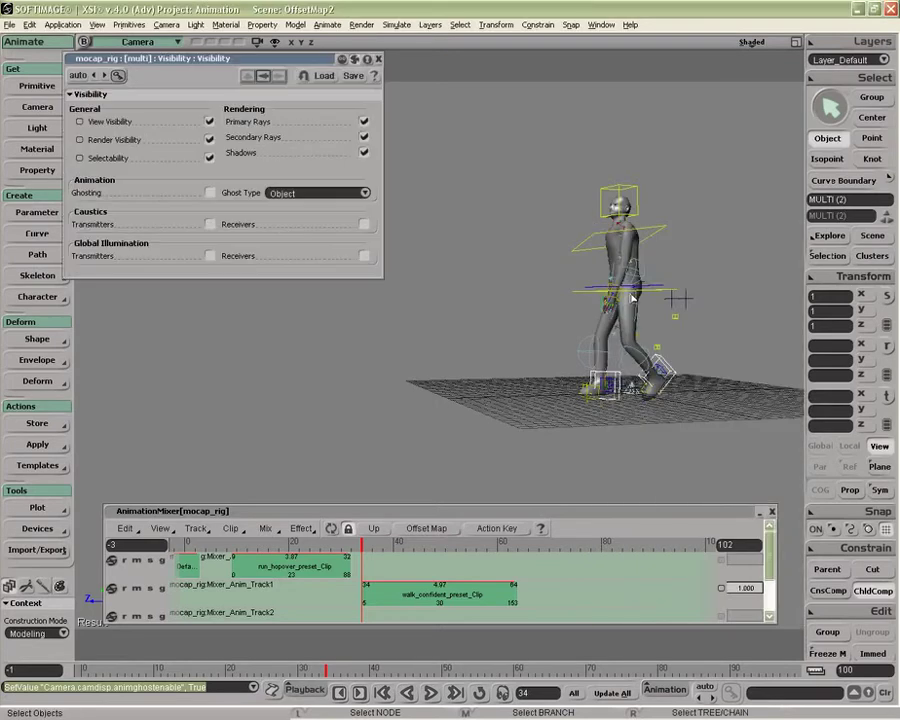
pyautogui.click(210, 193)
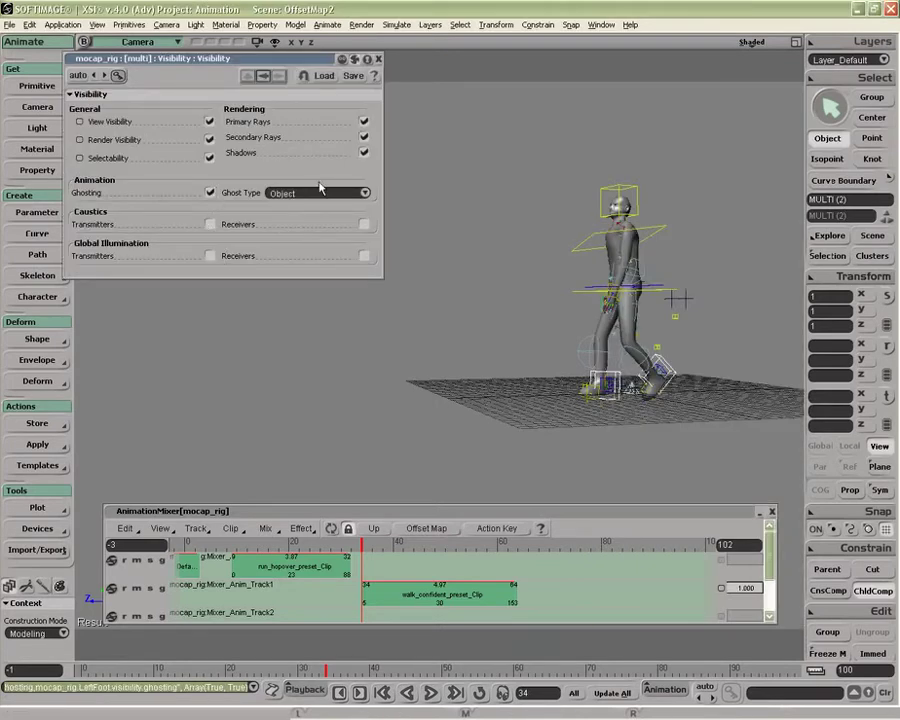
pyautogui.click(378, 62)
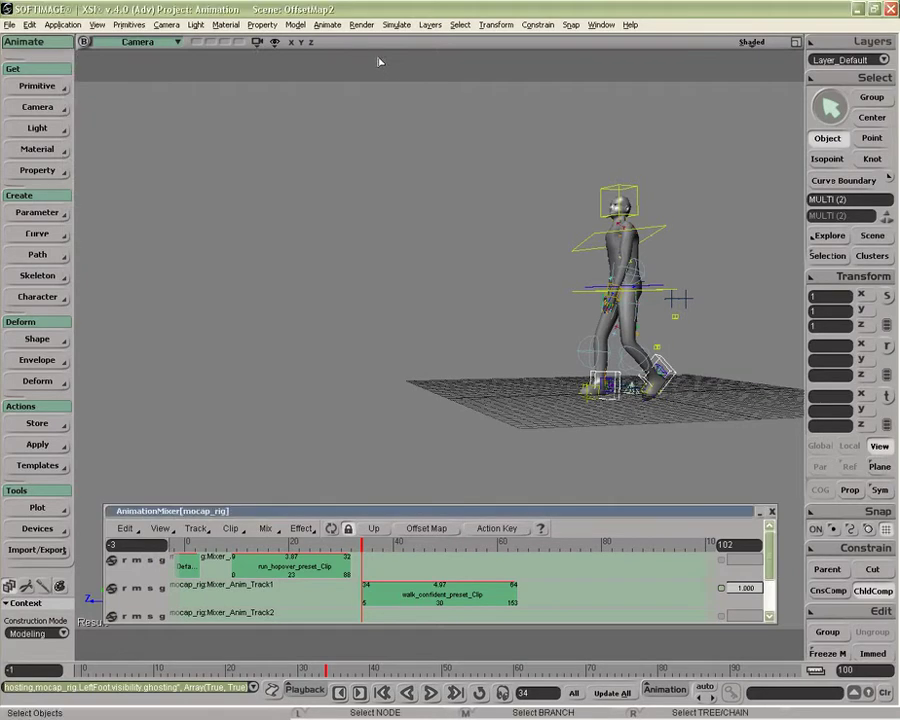
# Step: Set the camera's animation ghosting to display 30 frames before and 30 frames after the current frame
pyautogui.click(751, 42)
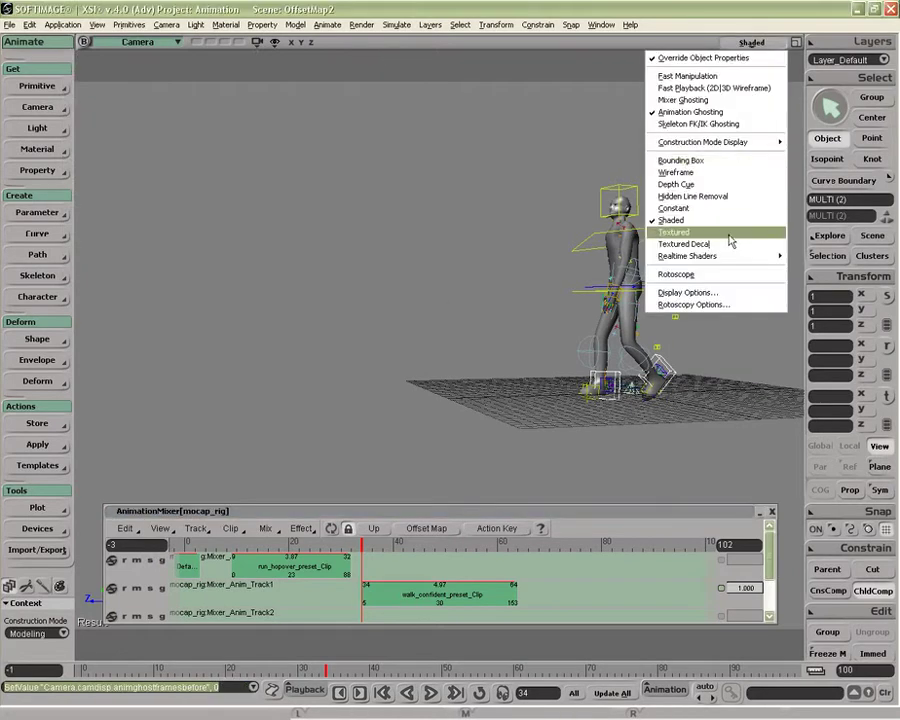
pyautogui.click(701, 292)
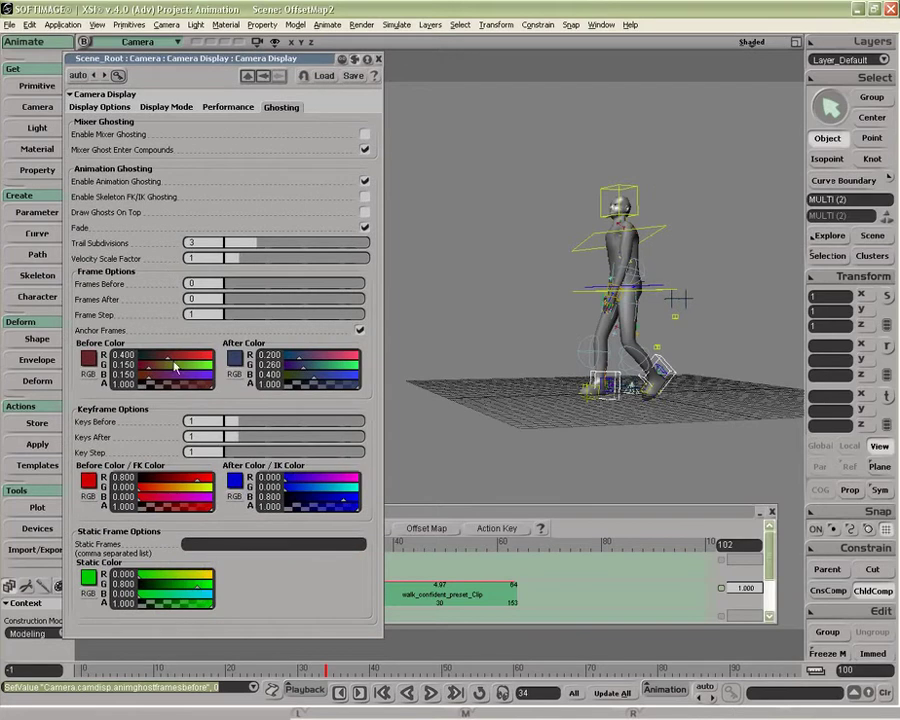
pyautogui.moveTo(236, 285); pyautogui.dragTo(382, 290)
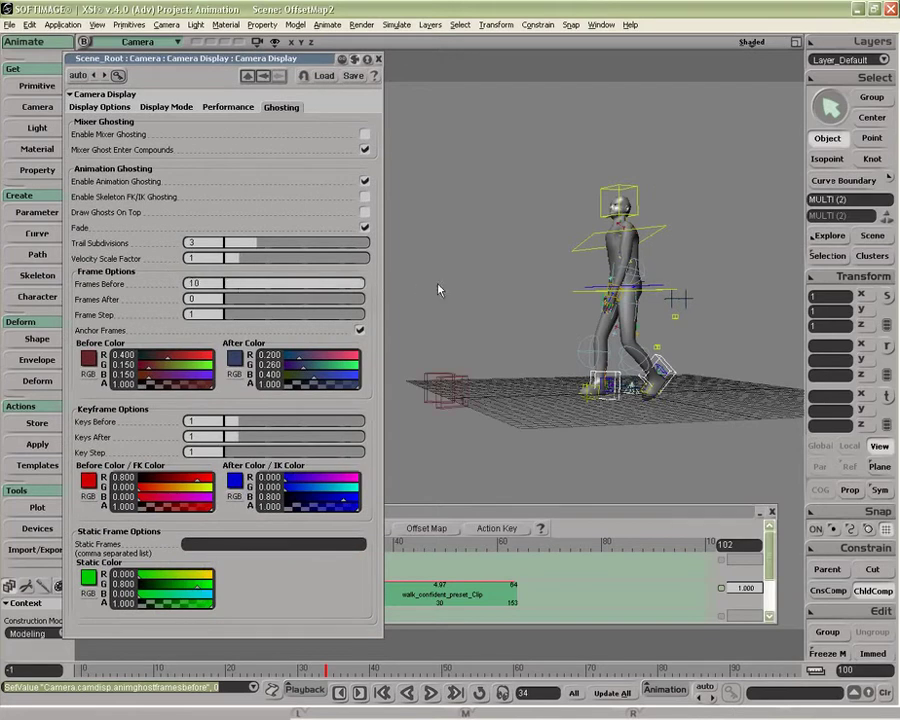
pyautogui.moveTo(226, 299); pyautogui.dragTo(380, 300)
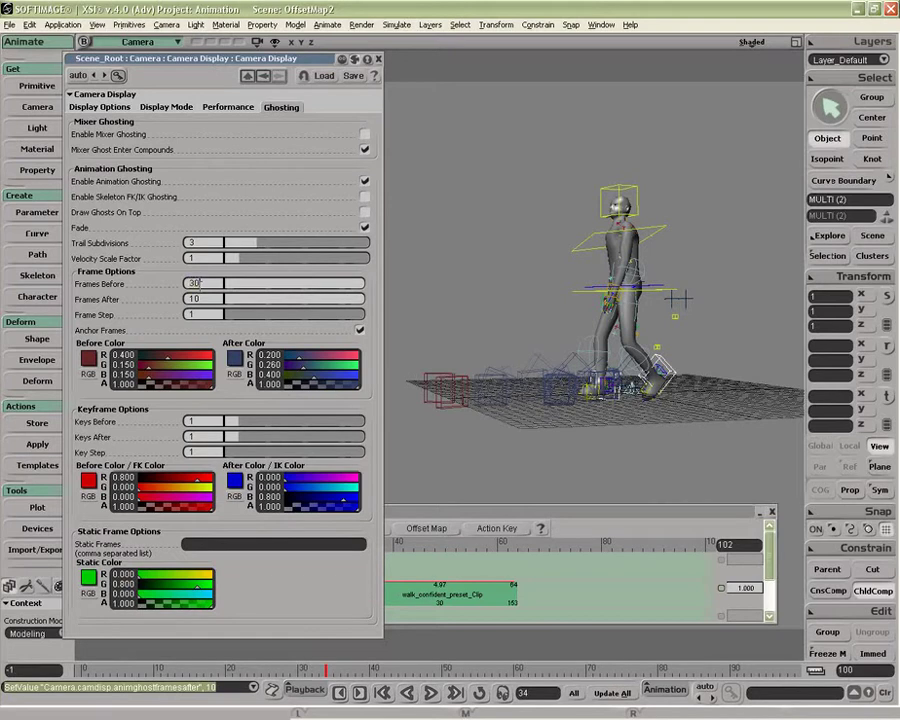
pyautogui.press('Tab')
pyautogui.write('30')
pyautogui.press('Return')
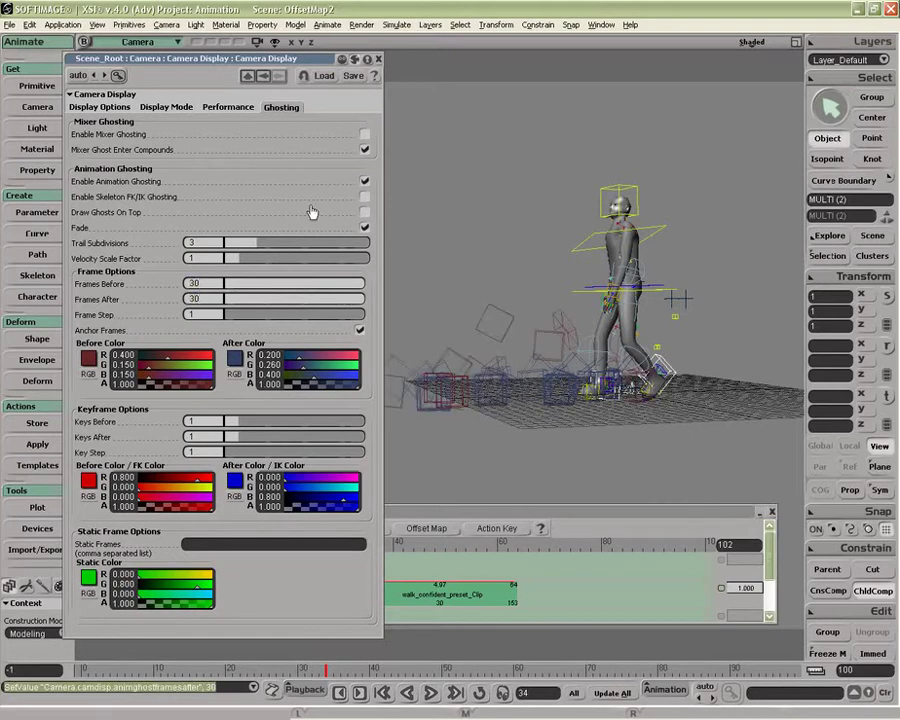
pyautogui.click(379, 59)
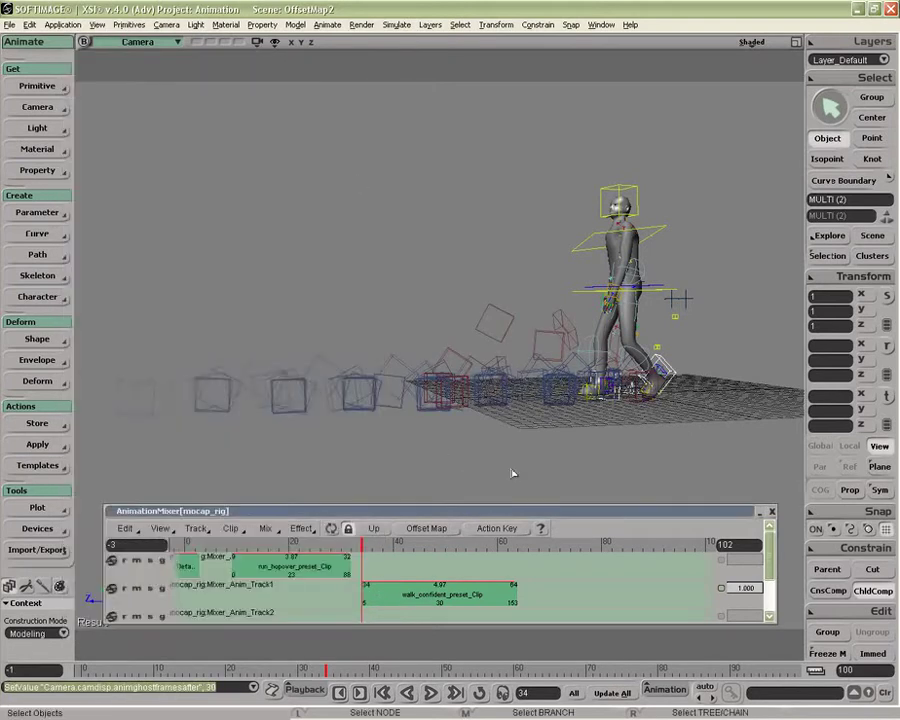
# Step: Turn off Fade for the camera's animation ghosts and set the Camera view's display mode to Shaded
pyautogui.press('o')
pyautogui.moveTo(580, 432); pyautogui.dragTo(529, 485)
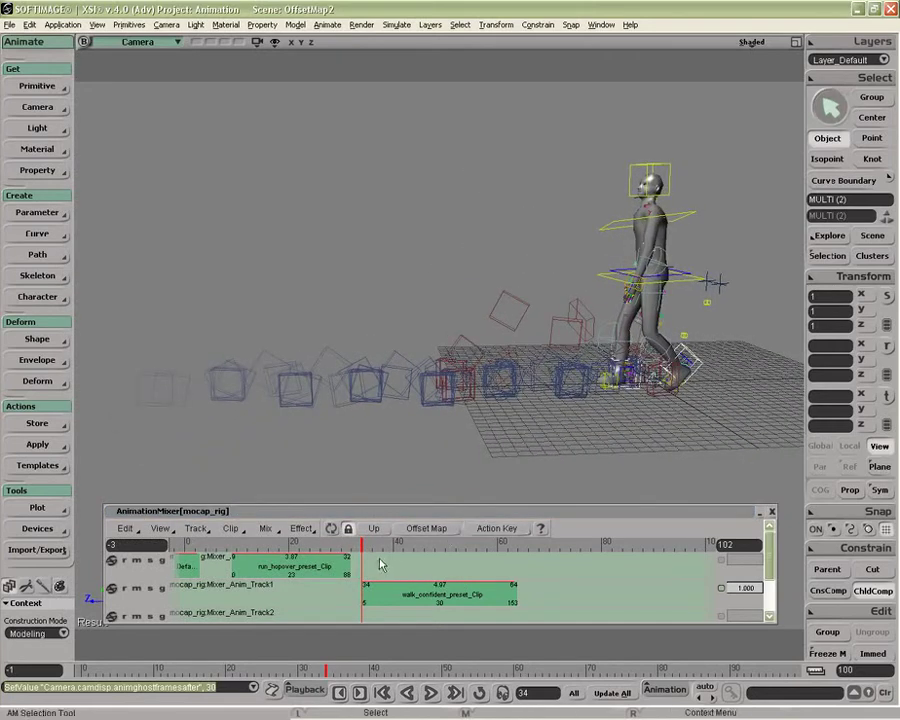
pyautogui.moveTo(362, 544)
pyautogui.mouseDown()
pyautogui.moveTo(453, 545)
pyautogui.moveTo(362, 546)
pyautogui.mouseUp()
pyautogui.middleClick(746, 43)
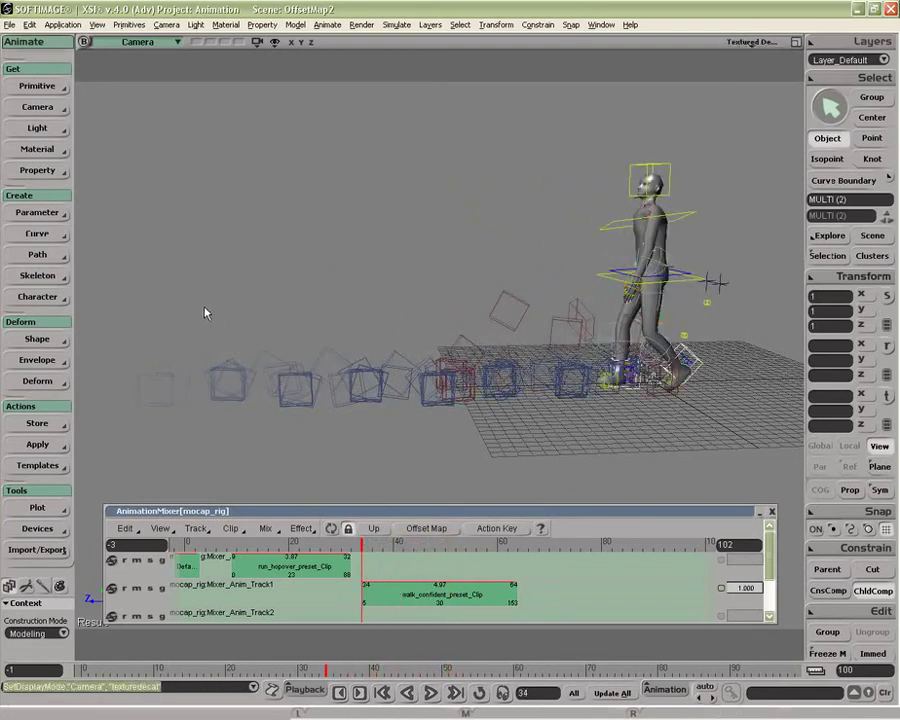
pyautogui.click(748, 42)
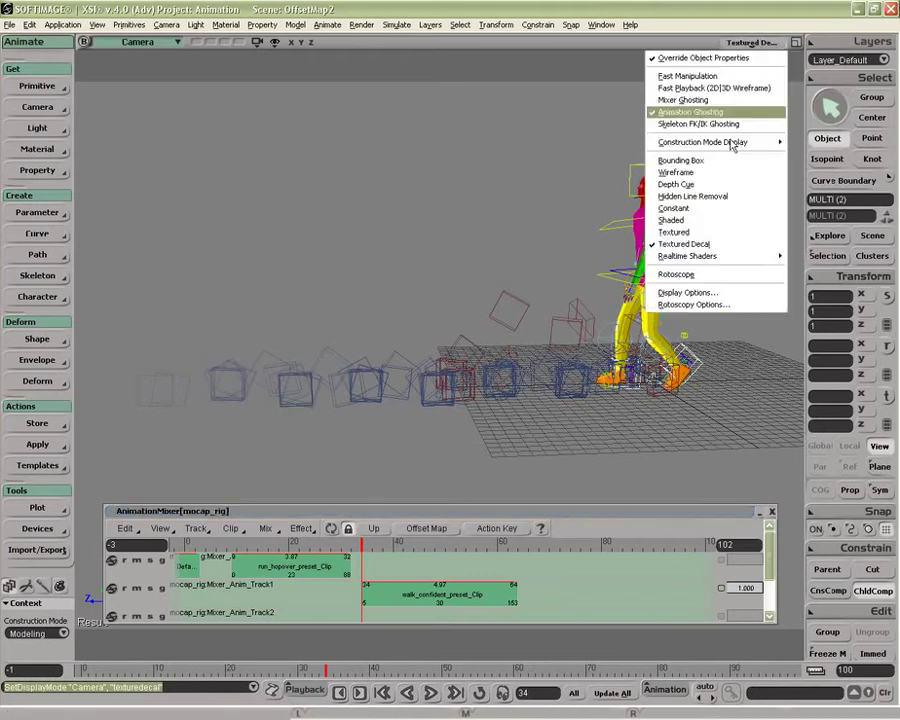
pyautogui.click(692, 291)
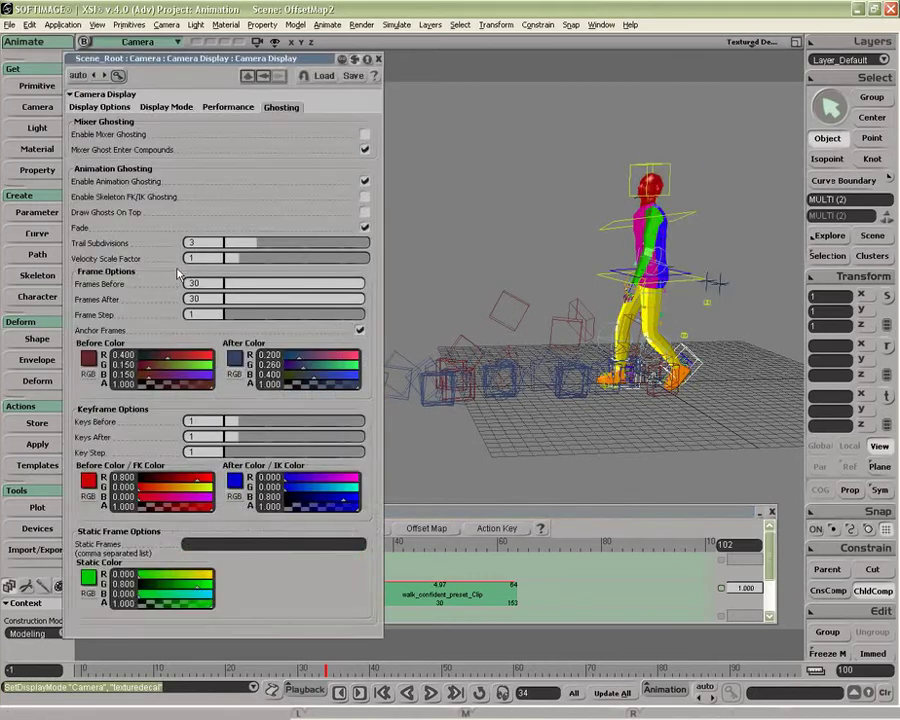
pyautogui.click(366, 228)
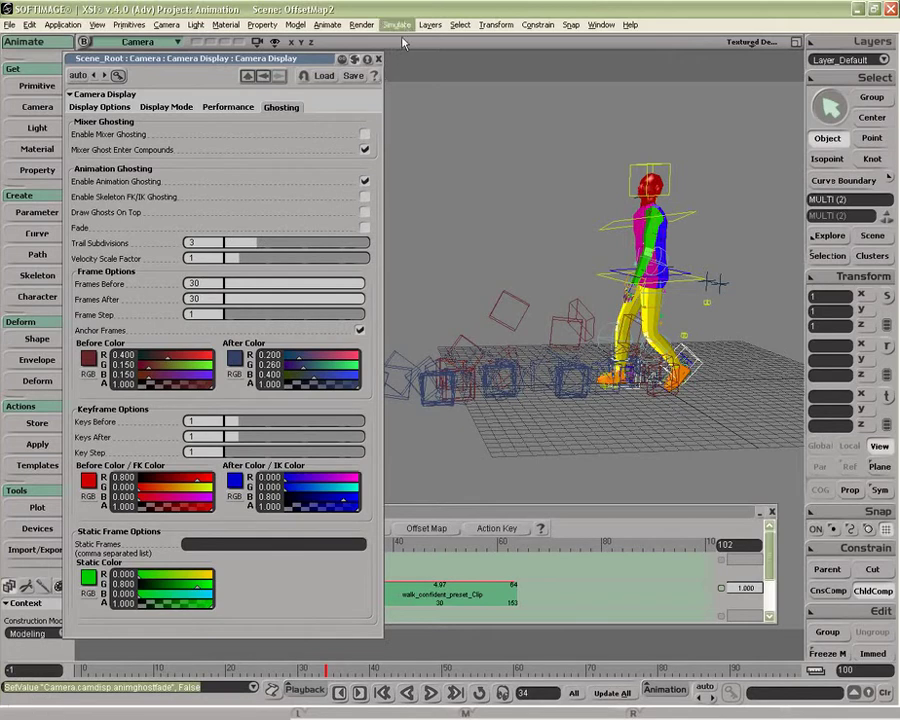
pyautogui.click(378, 59)
pyautogui.click(750, 42)
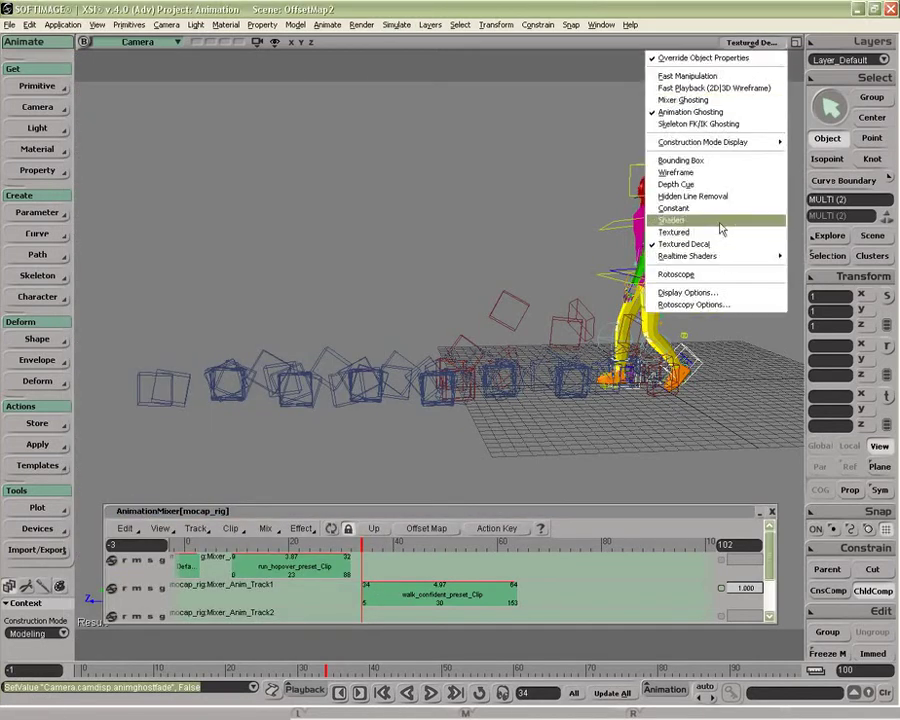
pyautogui.click(719, 220)
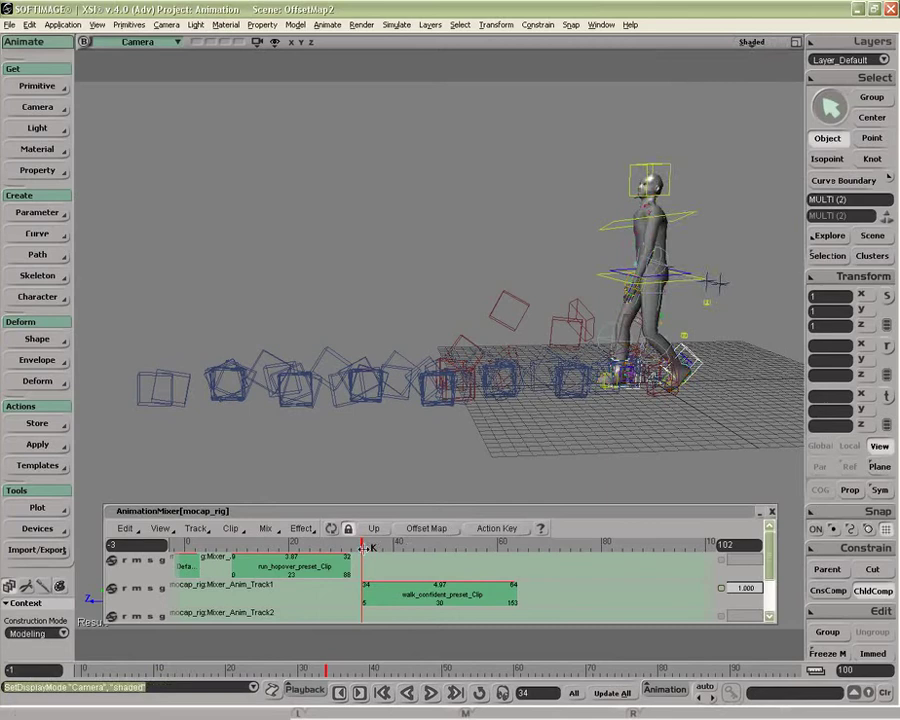
# Step: Compare the foot ghosts through the walk, stop at frame 59, and trim walk_confident_preset_Clip after that frame
pyautogui.moveTo(362, 543); pyautogui.dragTo(513, 545)
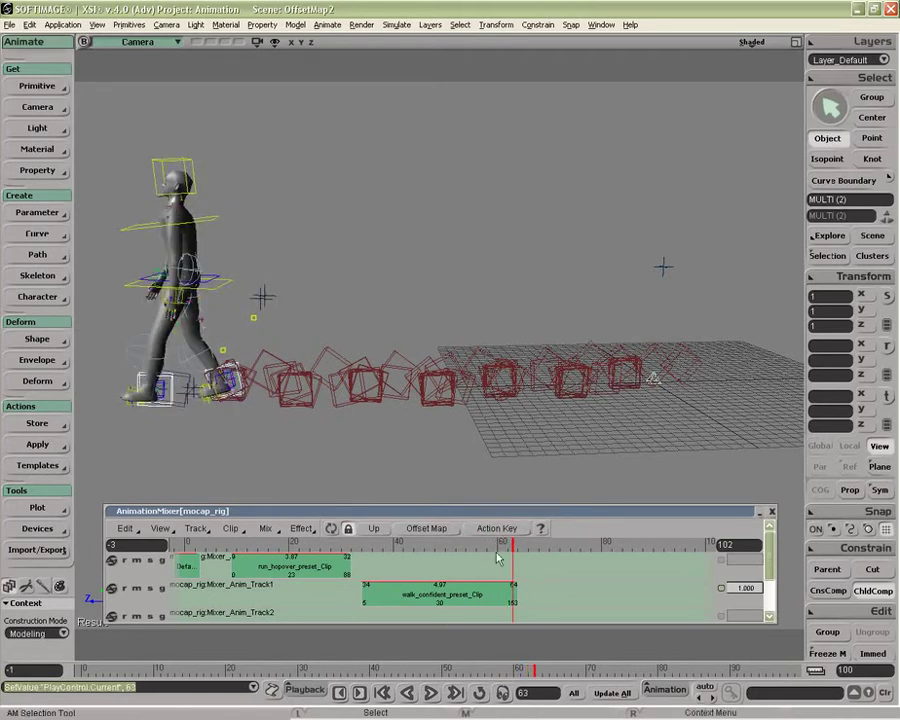
pyautogui.press('o')
pyautogui.moveTo(471, 434)
pyautogui.mouseDown()
pyautogui.moveTo(504, 432)
pyautogui.moveTo(467, 432)
pyautogui.mouseUp()
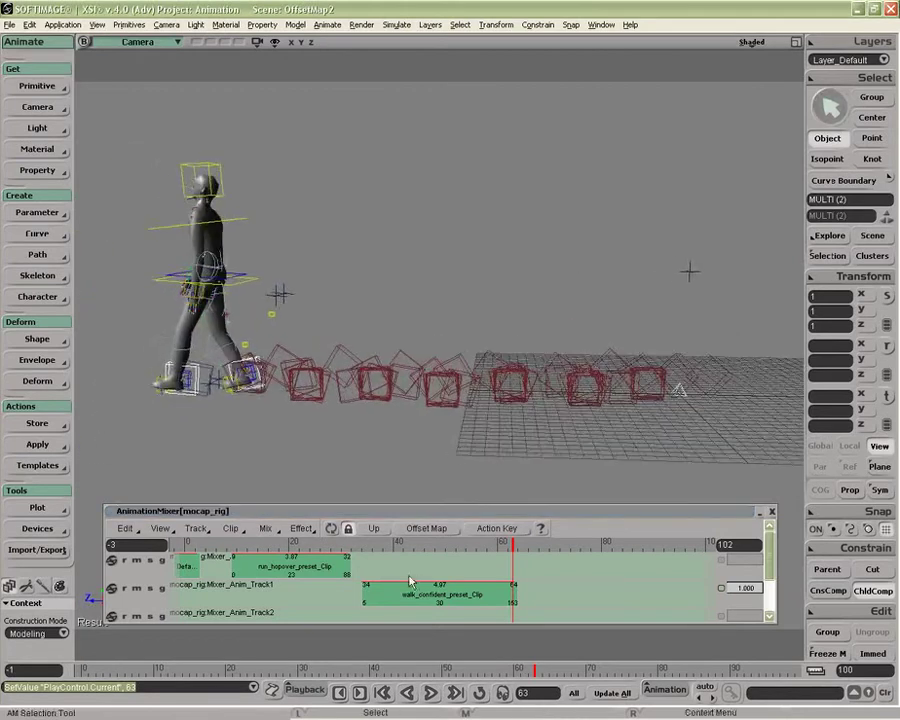
pyautogui.moveTo(512, 544); pyautogui.dragTo(491, 541)
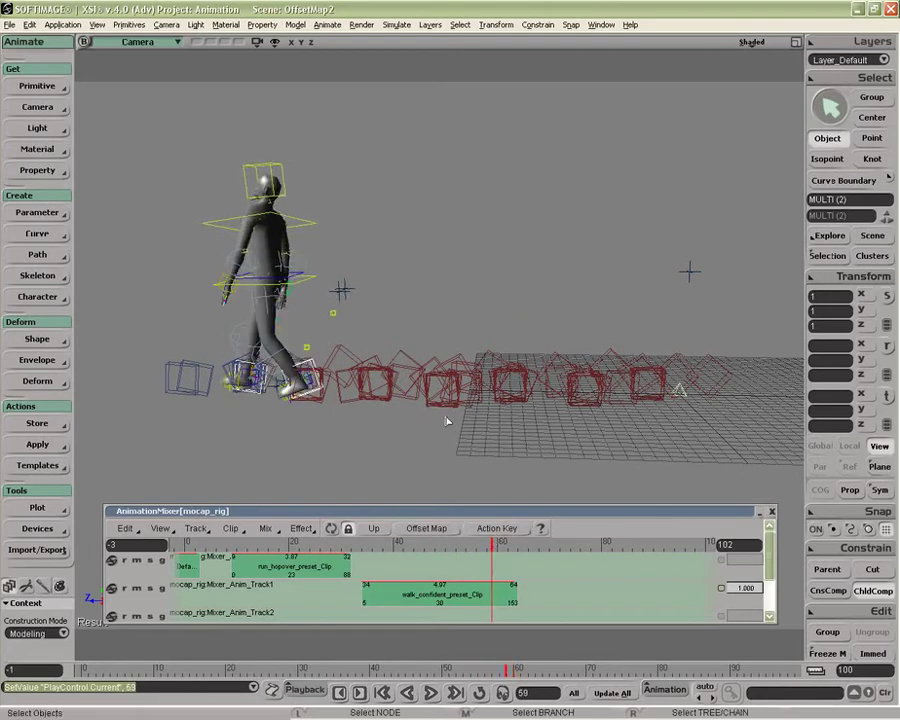
pyautogui.press('o')
pyautogui.moveTo(444, 414); pyautogui.dragTo(478, 410)
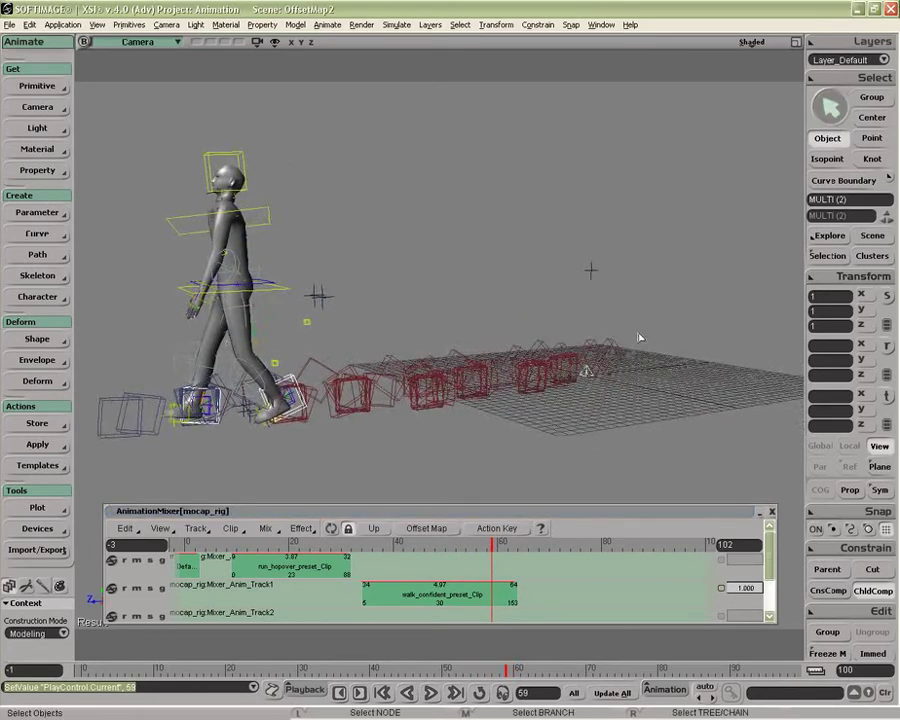
pyautogui.press('o')
pyautogui.moveTo(568, 406); pyautogui.dragTo(345, 407)
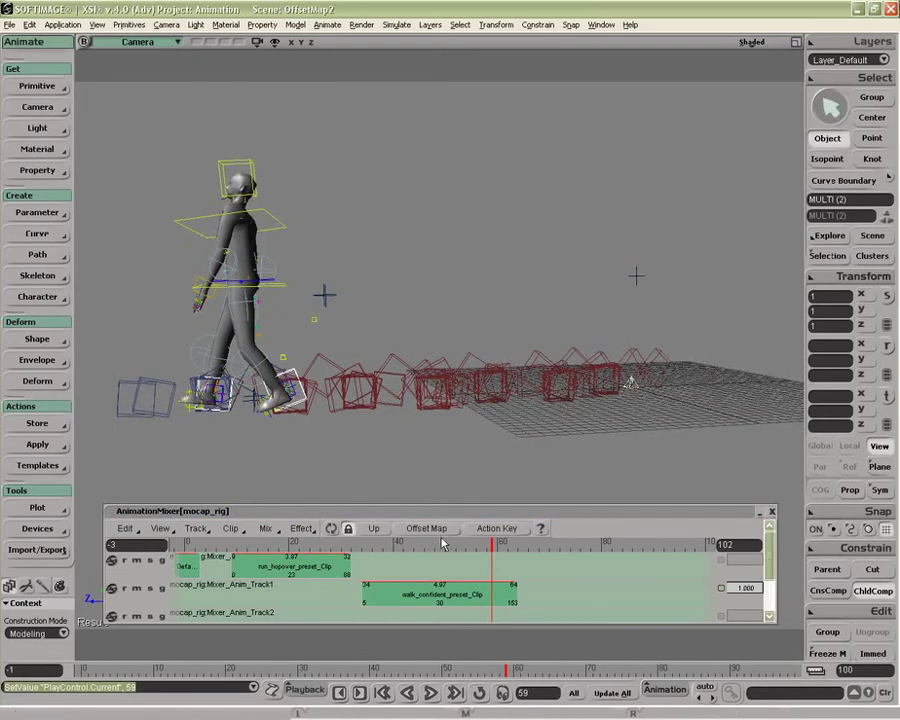
pyautogui.click(484, 591)
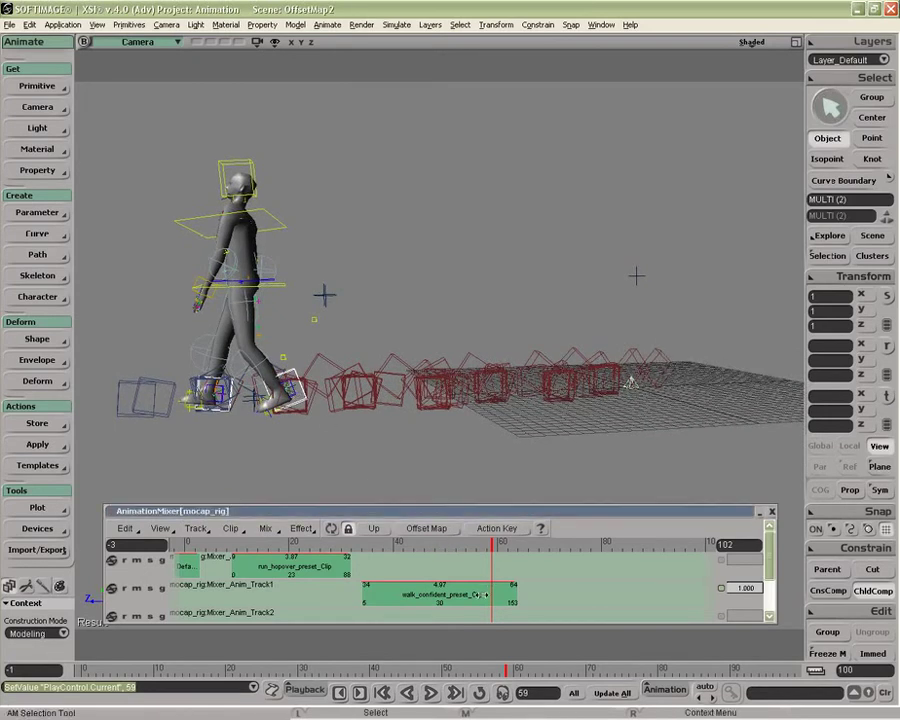
pyautogui.click(240, 533)
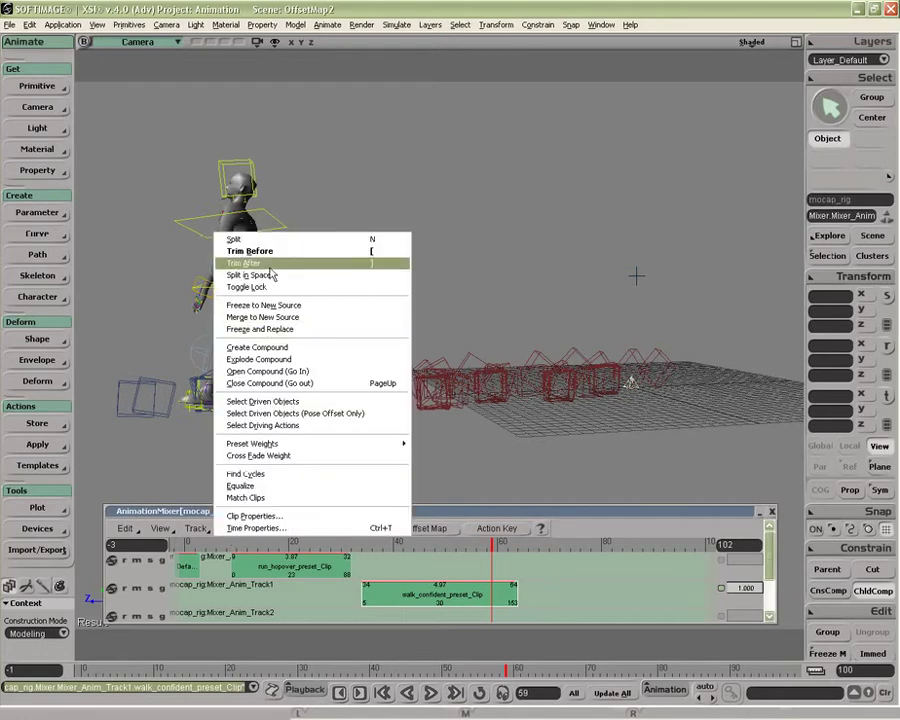
pyautogui.click(268, 264)
pyautogui.click(266, 263)
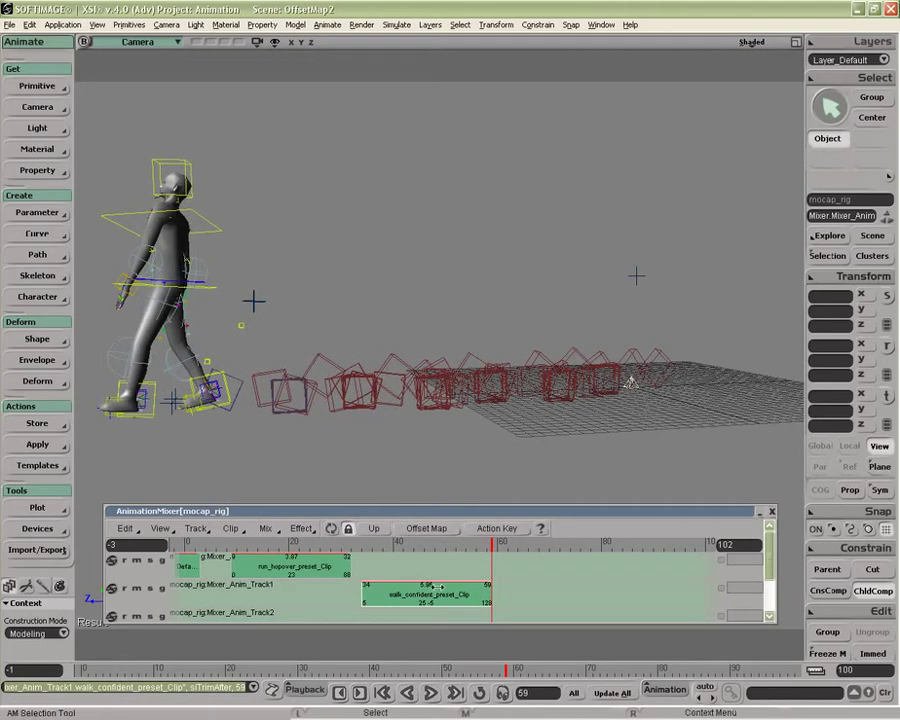
# Step: Place a copy of the trimmed walk clip on the same track starting at frame 63, and set the current frame to 58
pyautogui.moveTo(405, 598); pyautogui.dragTo(515, 600)
pyautogui.click(486, 544)
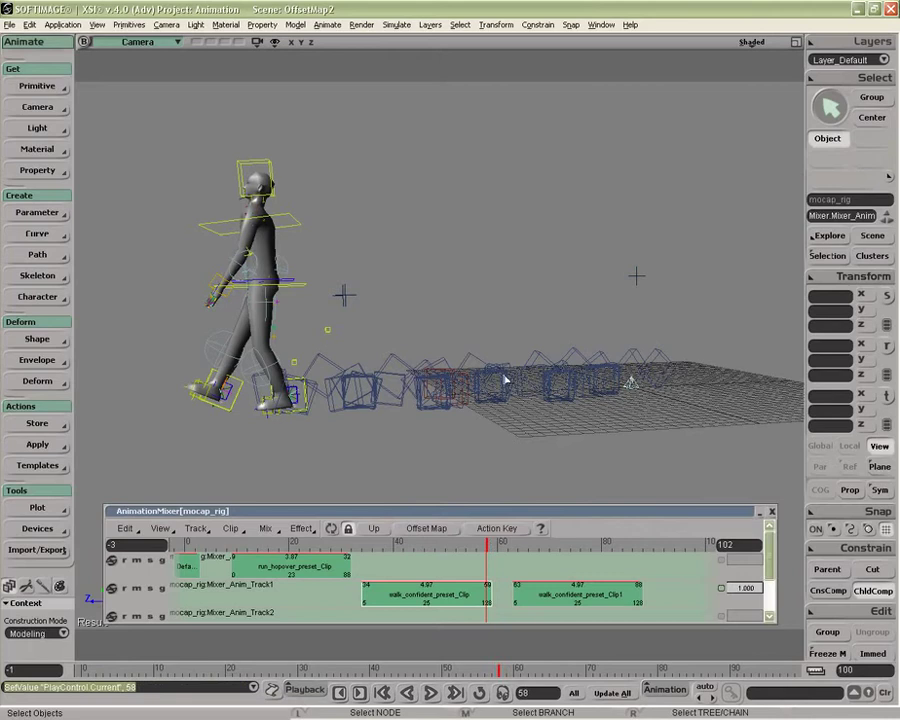
# Step: Open the scene explorer and select UpperBody under mocap_rig, globalSRT, UpperBodyParent
pyautogui.press('8')
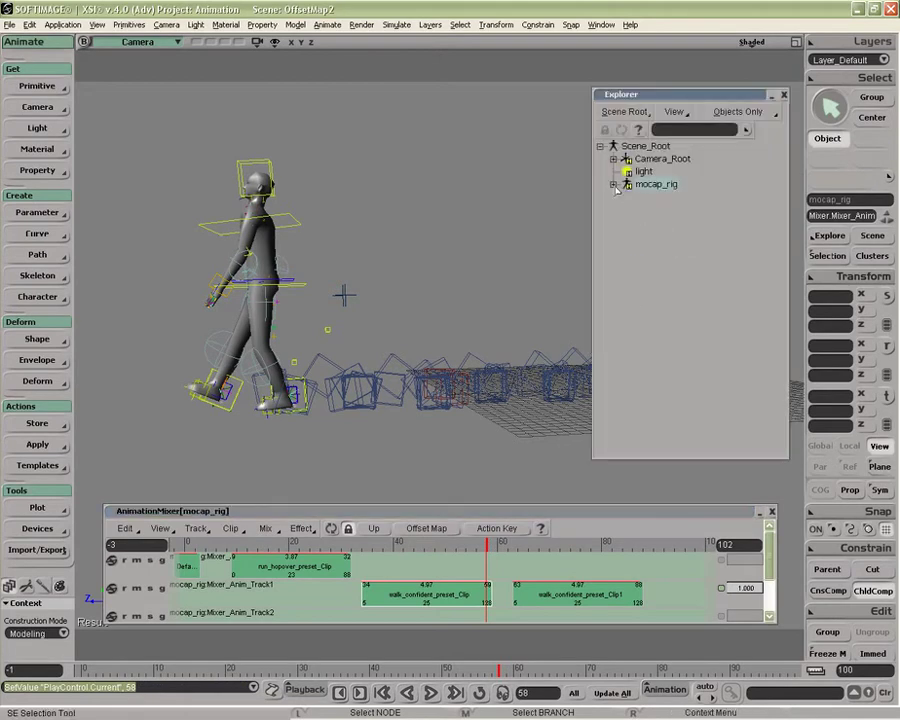
pyautogui.click(613, 184)
pyautogui.click(626, 197)
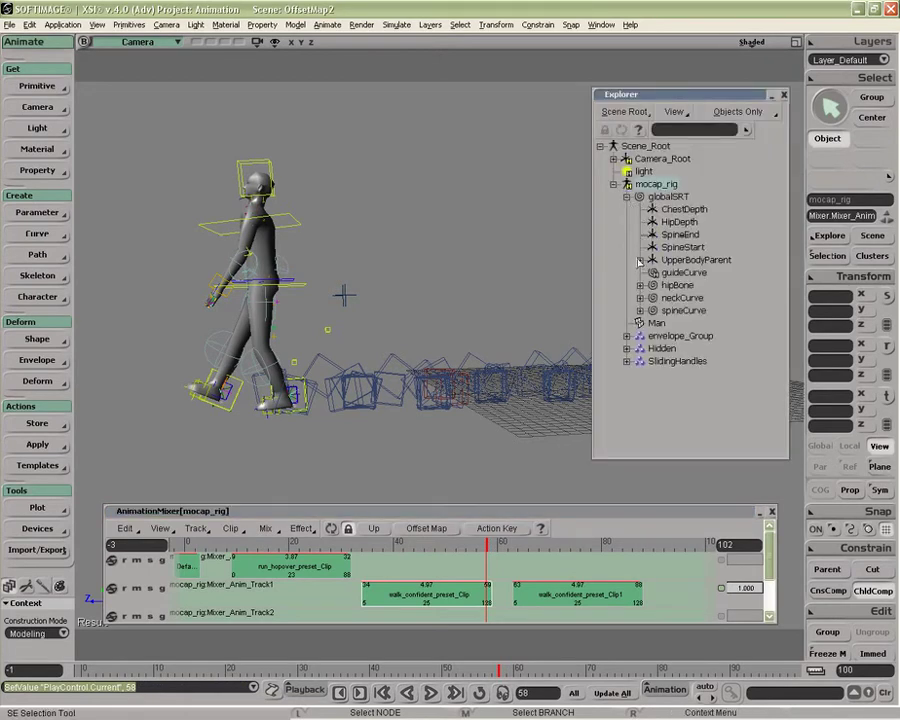
pyautogui.click(640, 260)
pyautogui.click(696, 272)
pyautogui.moveTo(684, 96); pyautogui.dragTo(694, 54)
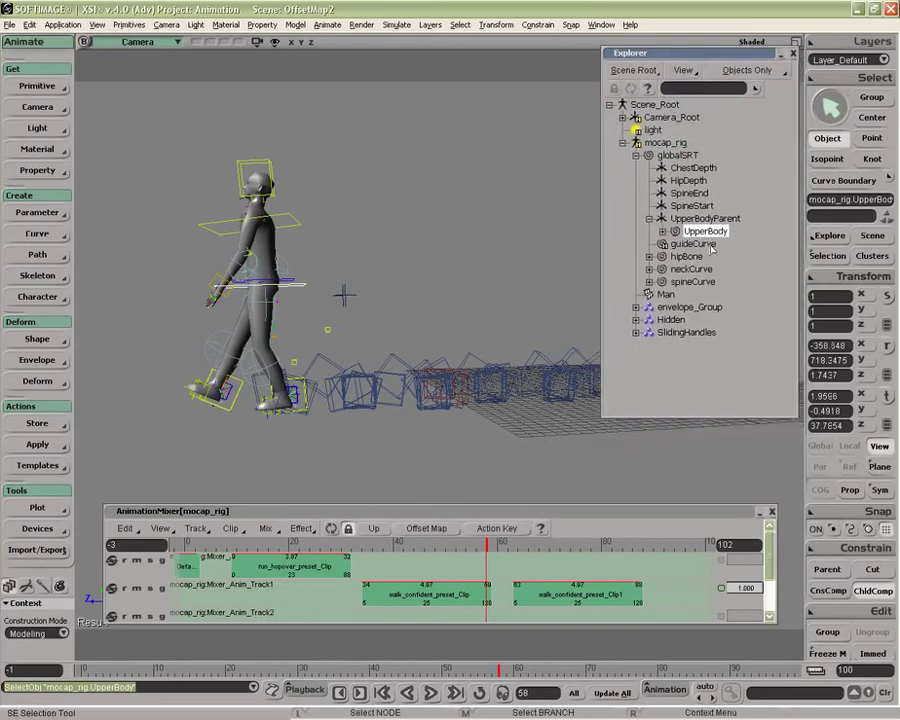
# Step: Create an offset map for UpperBody's translation on the second walk clip at frame 63, keeping the pose from frame 58
pyautogui.press('v')
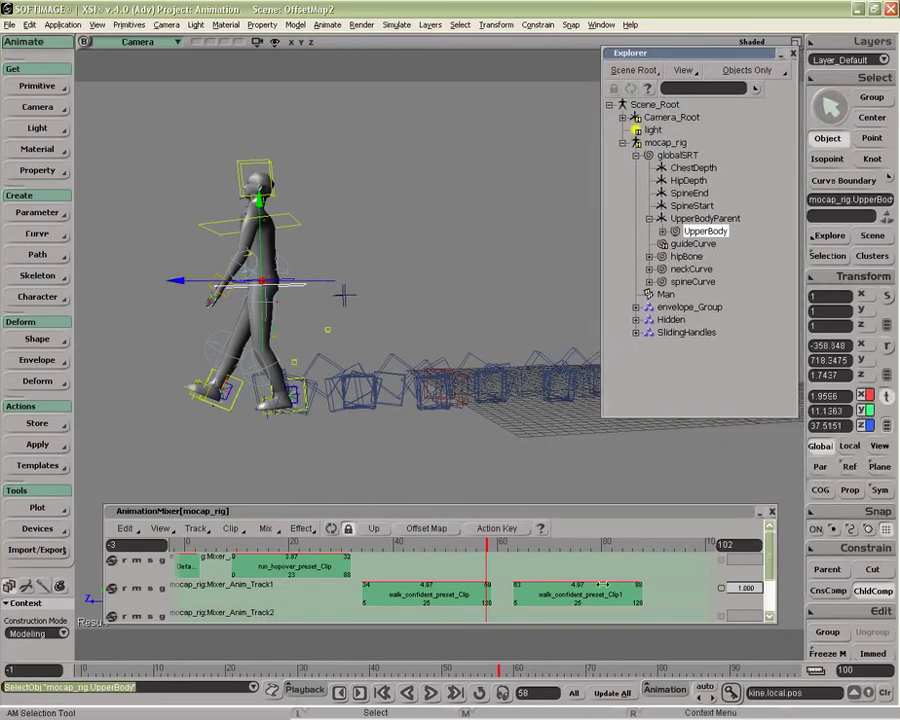
pyautogui.middleClick(513, 547)
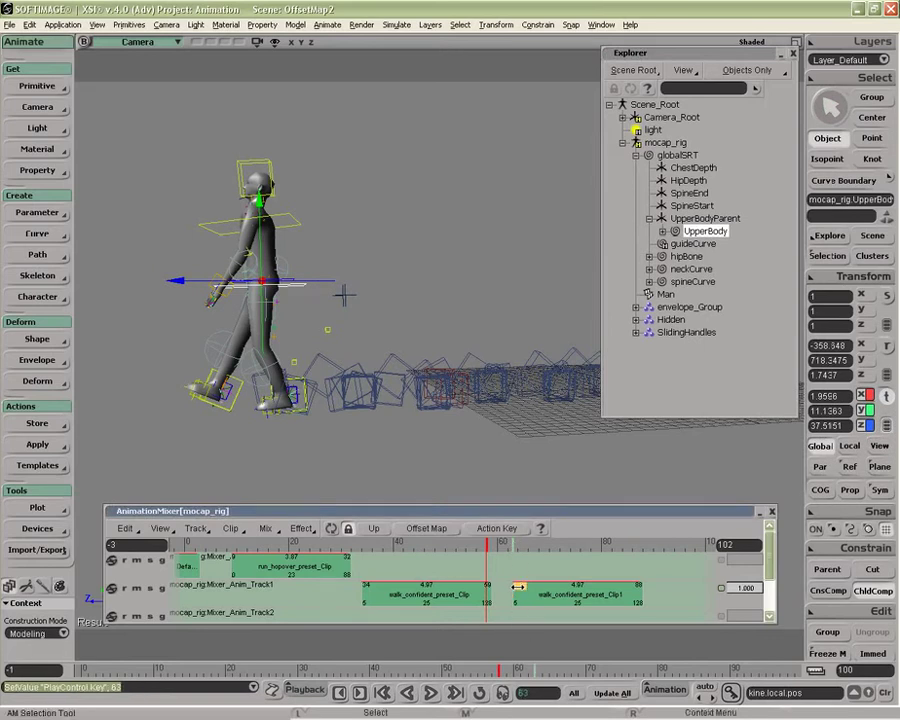
pyautogui.click(438, 531)
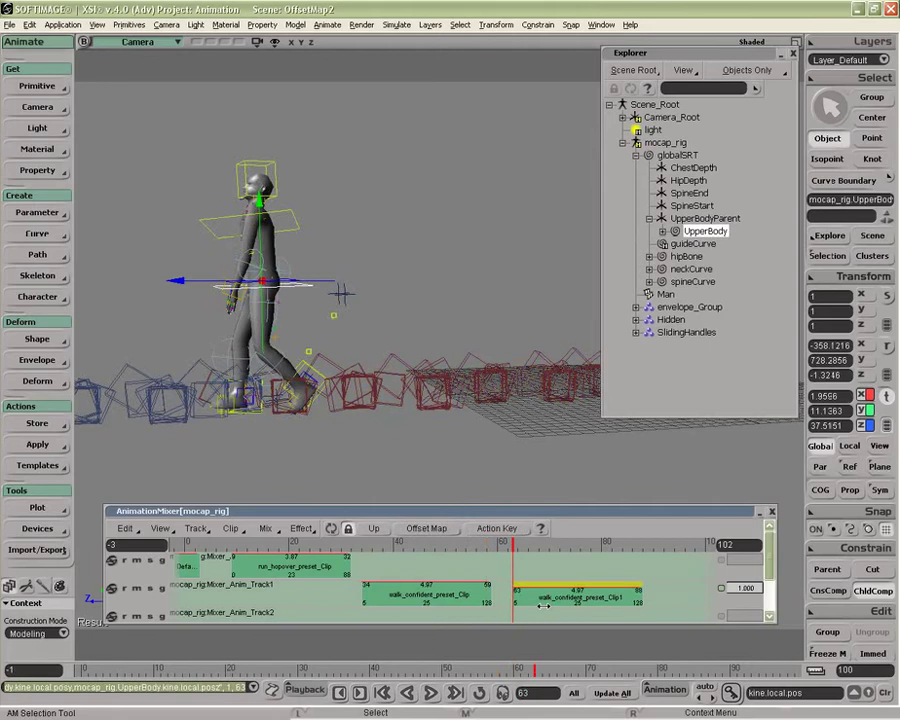
# Step: Open walk_confident_preset_Clip1's properties, widen the window to inspect the Clip Effect offsets, collapse it, and close the explorer
pyautogui.rightClick(543, 597)
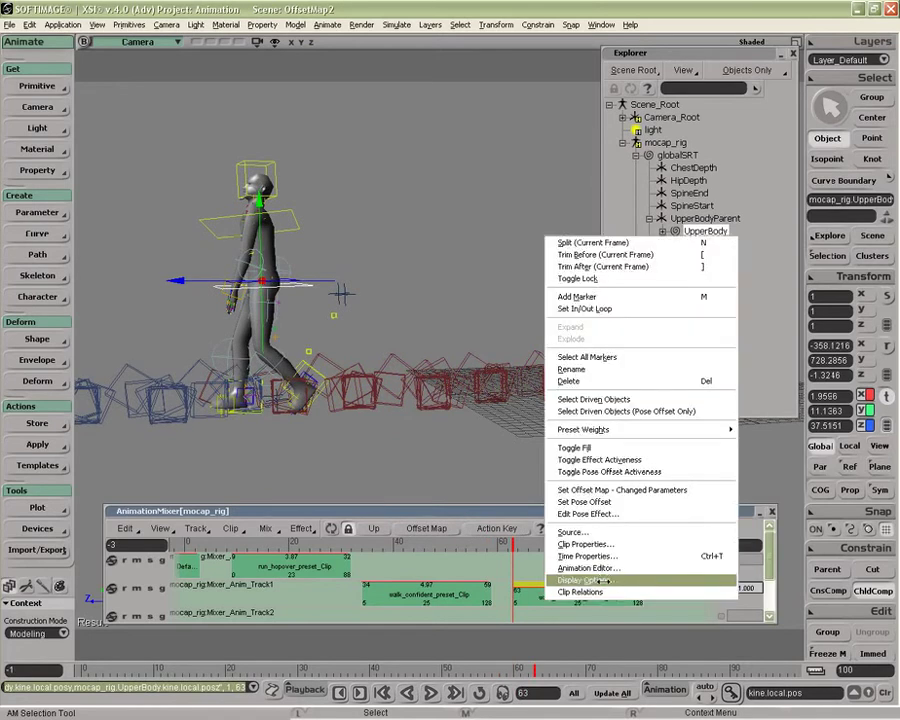
pyautogui.click(587, 544)
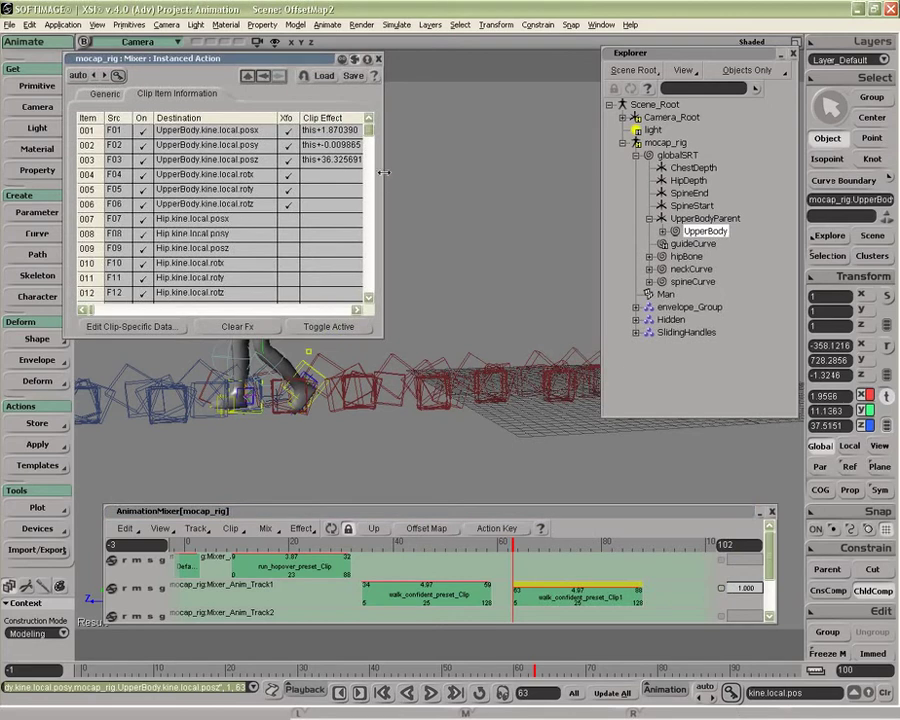
pyautogui.moveTo(383, 172); pyautogui.dragTo(468, 169)
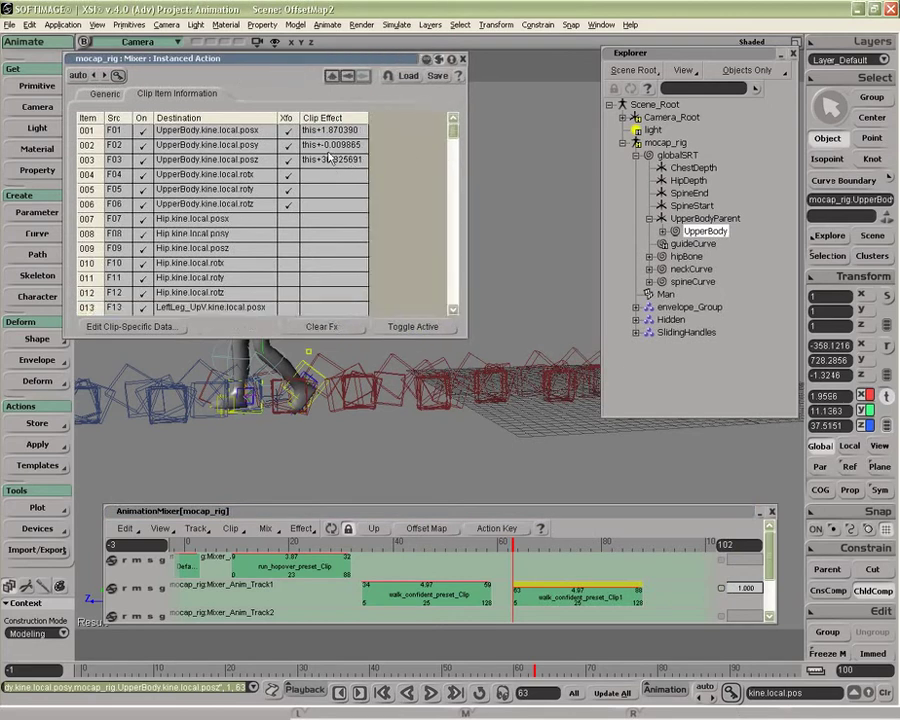
pyautogui.doubleClick(396, 60)
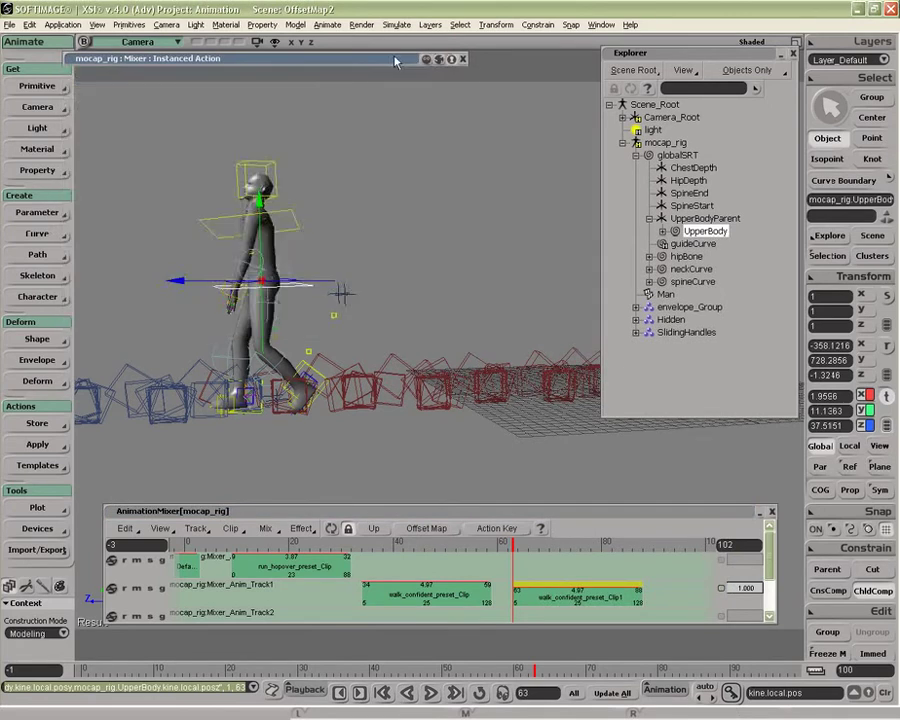
pyautogui.click(793, 54)
# Step: Delete walk_confident_preset_Clip and run_hopover_preset_Clip, and move the offset walk clip to the first track starting at frame 9
pyautogui.click(415, 597)
pyautogui.press('Delete')
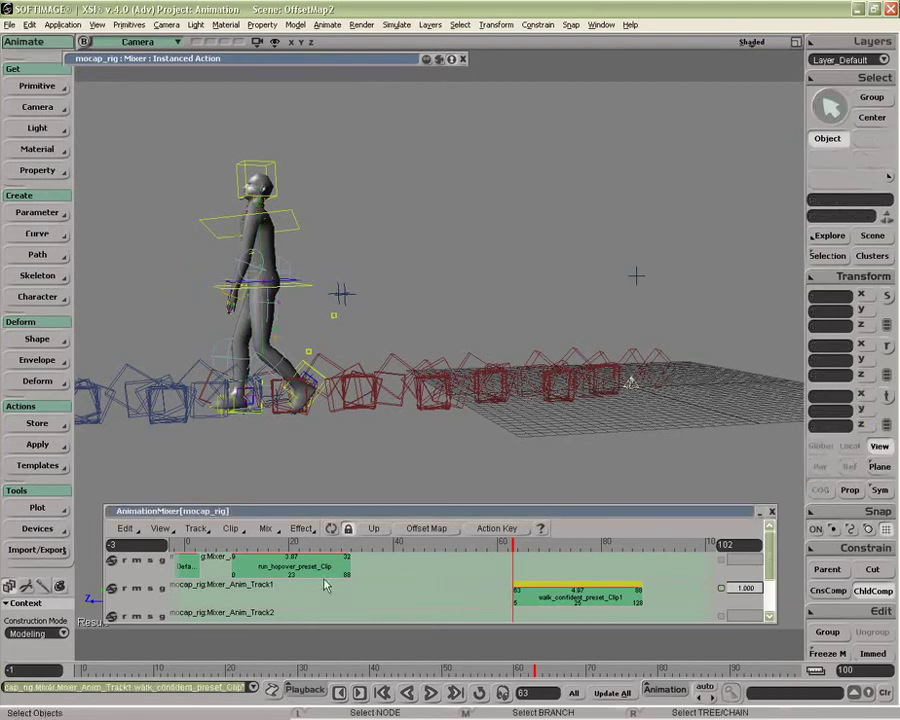
pyautogui.click(314, 568)
pyautogui.press('Delete')
pyautogui.moveTo(535, 593); pyautogui.dragTo(242, 543)
pyautogui.click(234, 545)
# Step: Set the clip effect for UpperBody.kine.local.posz to this+36.325691*cid and close the clip properties
pyautogui.click(224, 58)
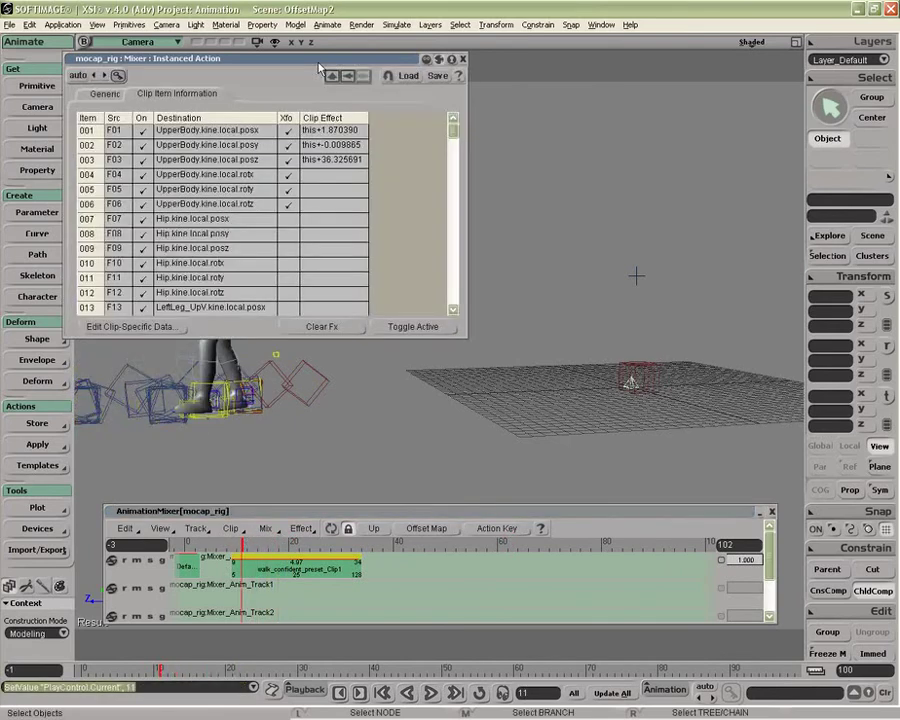
pyautogui.doubleClick(364, 162)
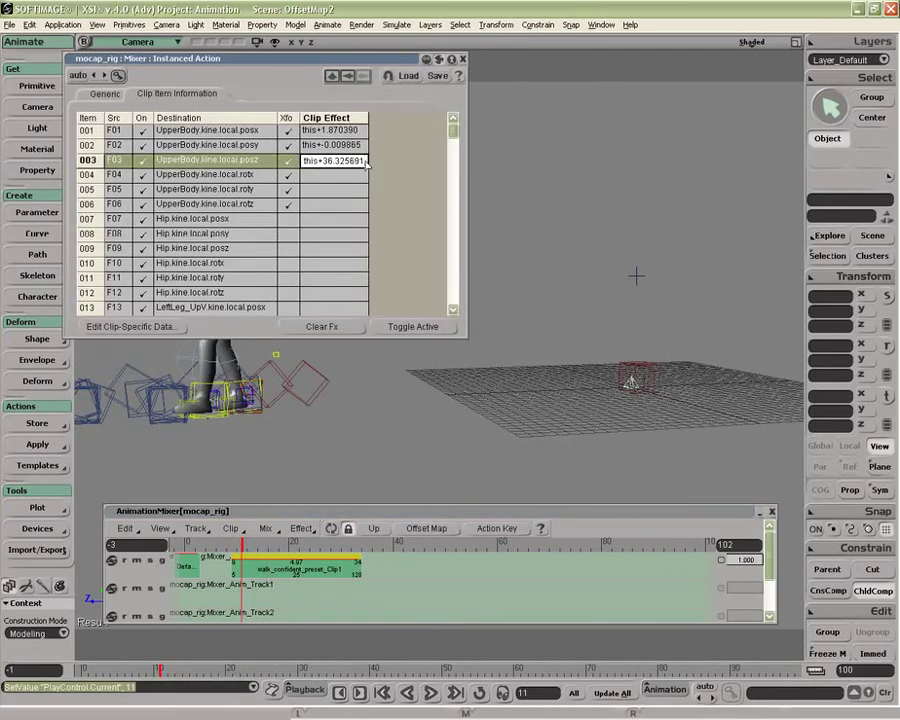
pyautogui.write('*')
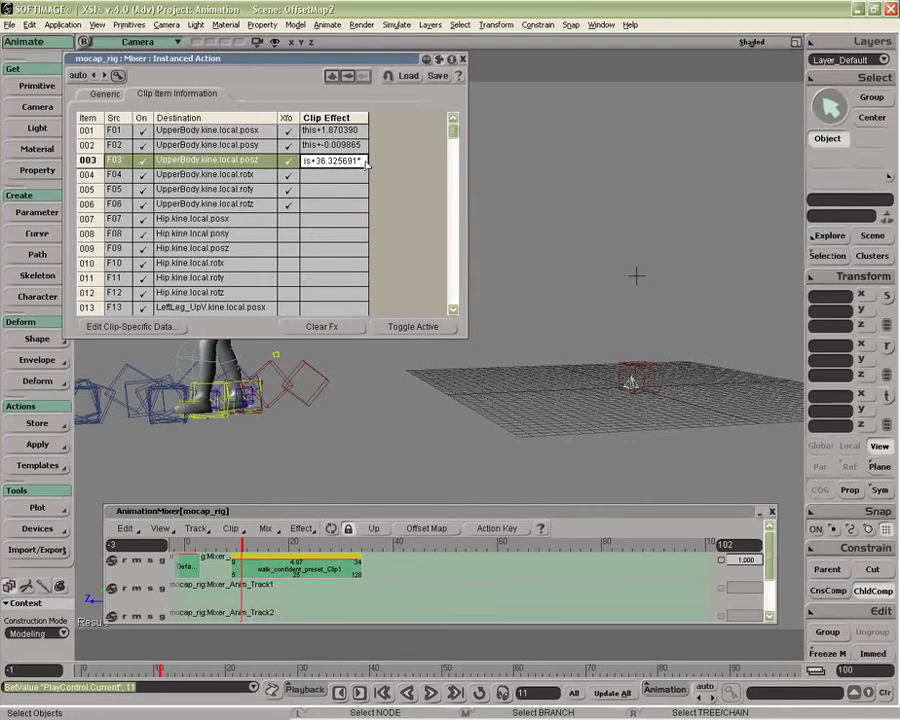
pyautogui.write('cid')
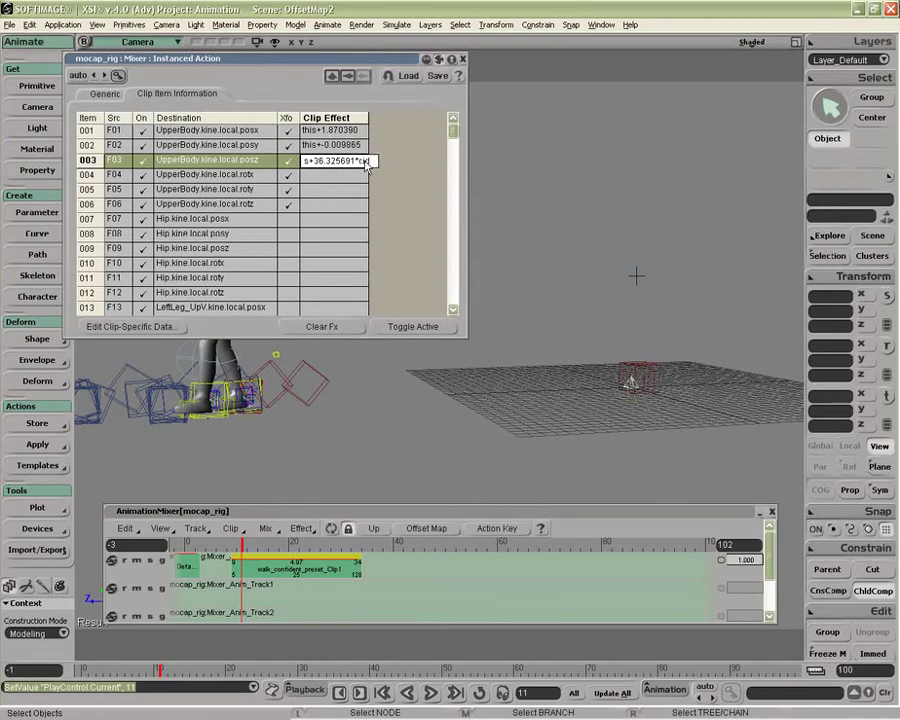
pyautogui.press('Return')
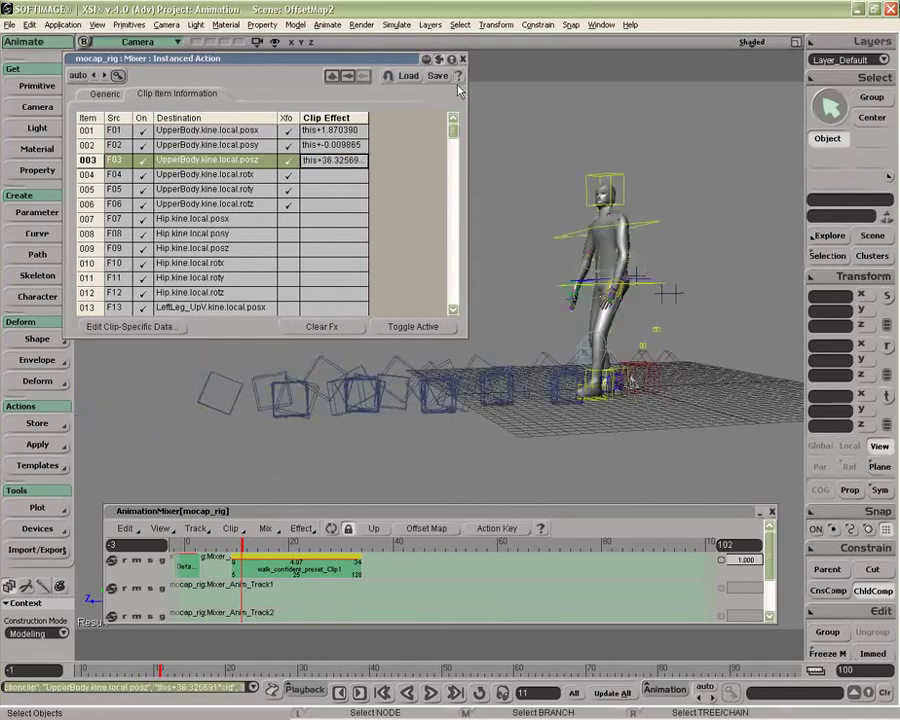
pyautogui.click(463, 60)
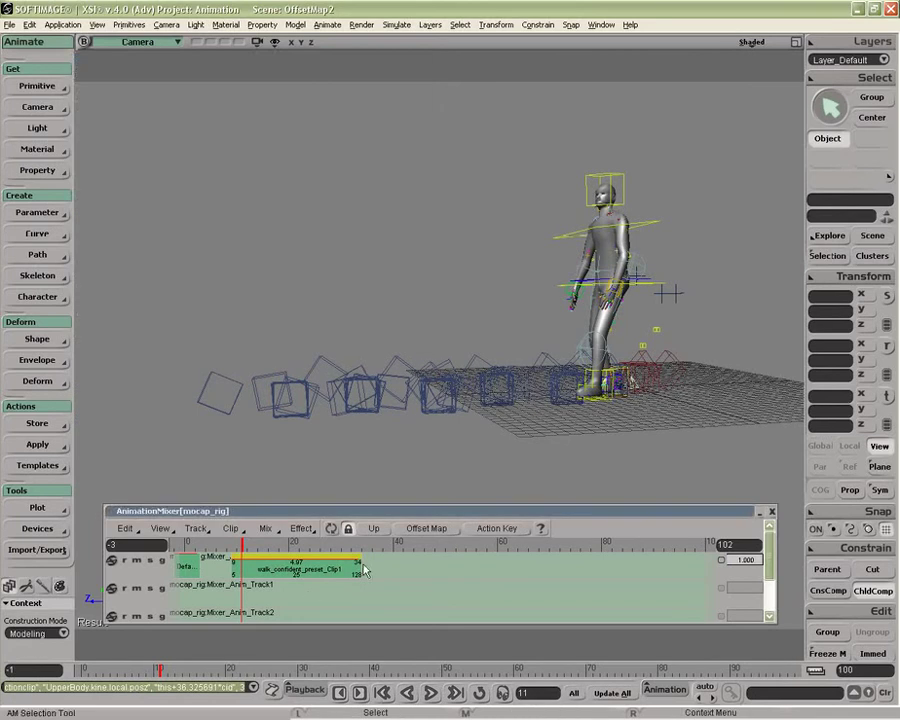
# Step: Extend the walk clip with two cycles out to frame 60 and scrub to frame 26
pyautogui.moveTo(365, 570); pyautogui.dragTo(494, 563)
pyautogui.moveTo(242, 546); pyautogui.dragTo(320, 547)
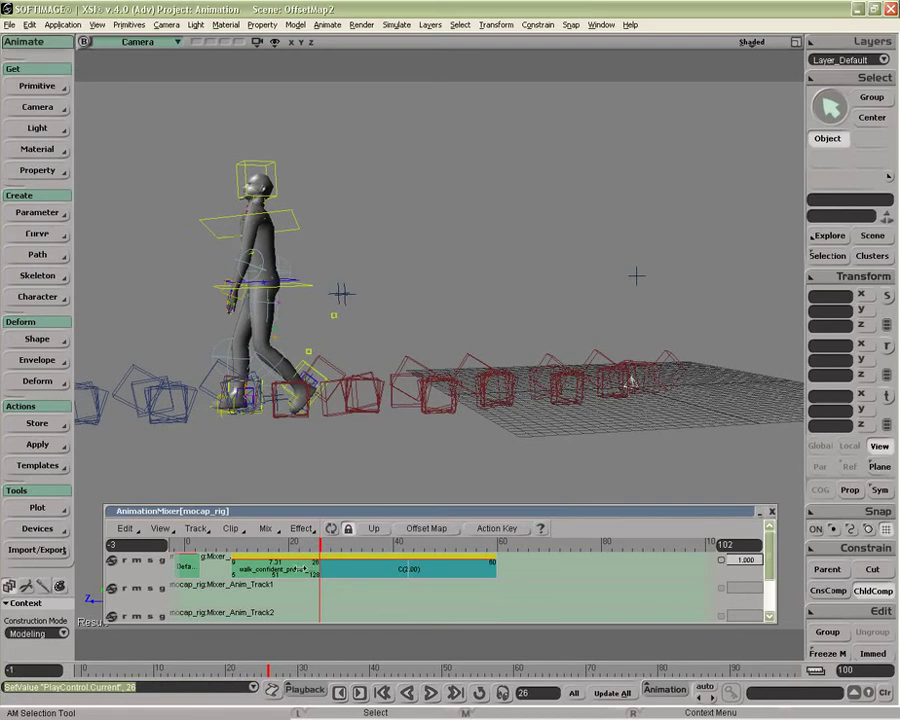
# Step: Open the walk clip's time properties, set the source clipping Out to 127, and check the cycle transition around frame 26
pyautogui.rightClick(300, 568)
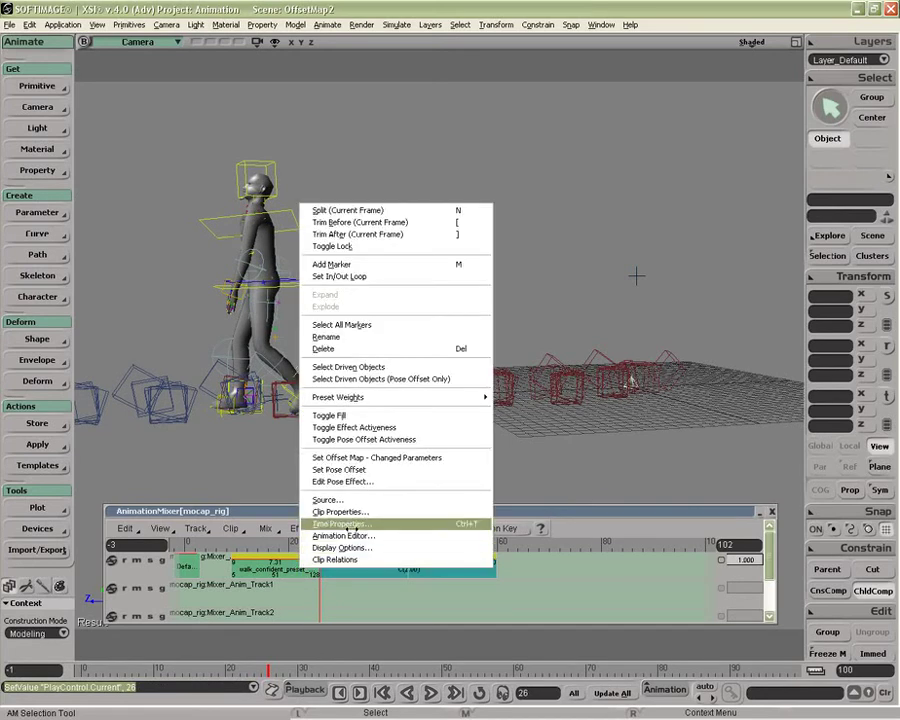
pyautogui.click(340, 523)
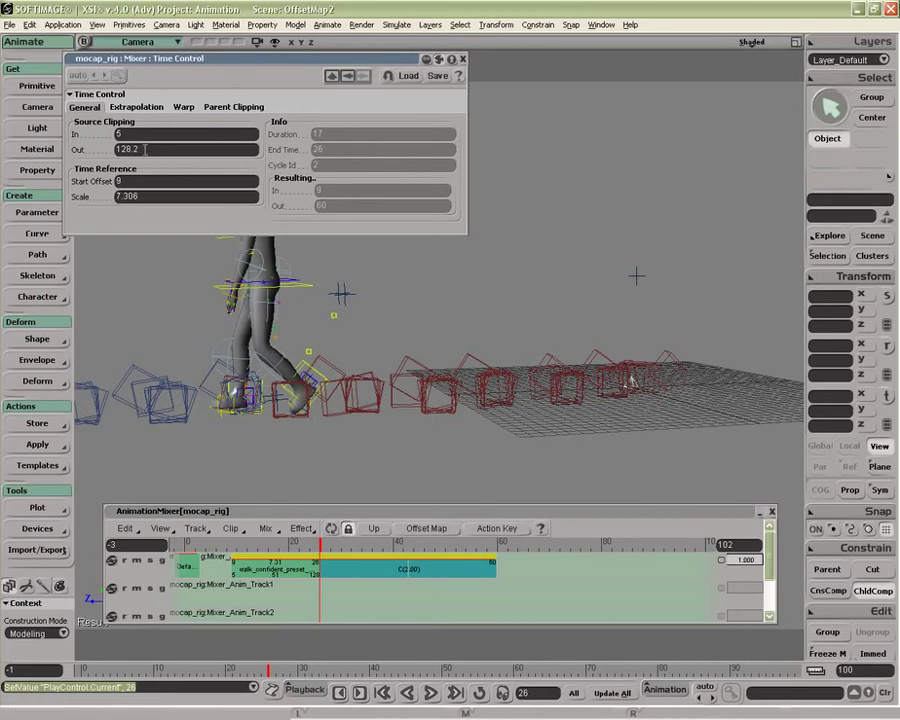
pyautogui.click(145, 149)
pyautogui.press('Return')
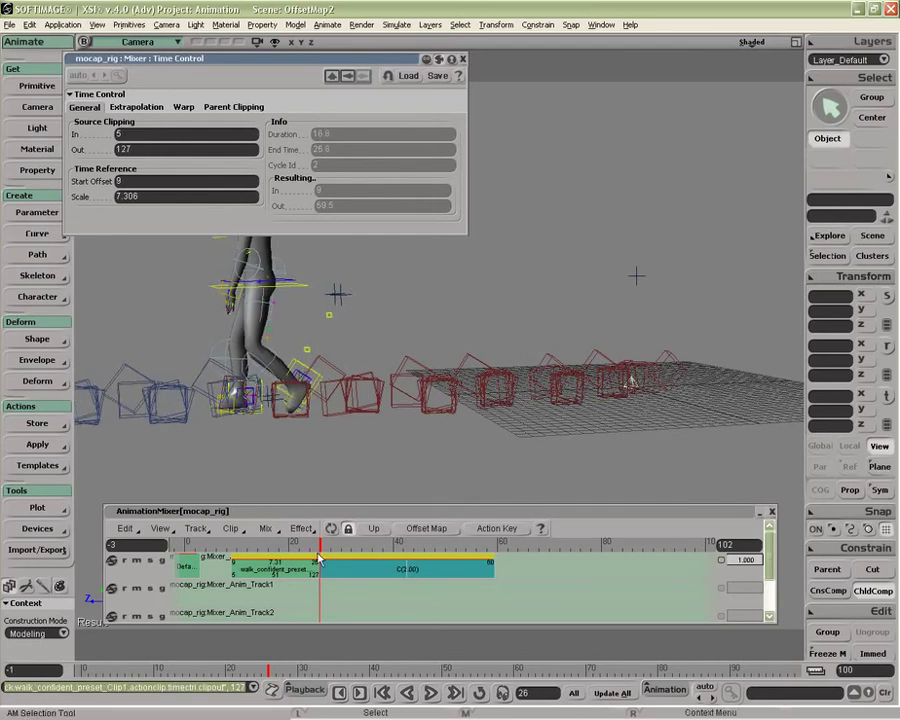
pyautogui.moveTo(315, 546)
pyautogui.mouseDown()
pyautogui.moveTo(328, 545)
pyautogui.moveTo(304, 545)
pyautogui.moveTo(323, 541)
pyautogui.mouseUp()
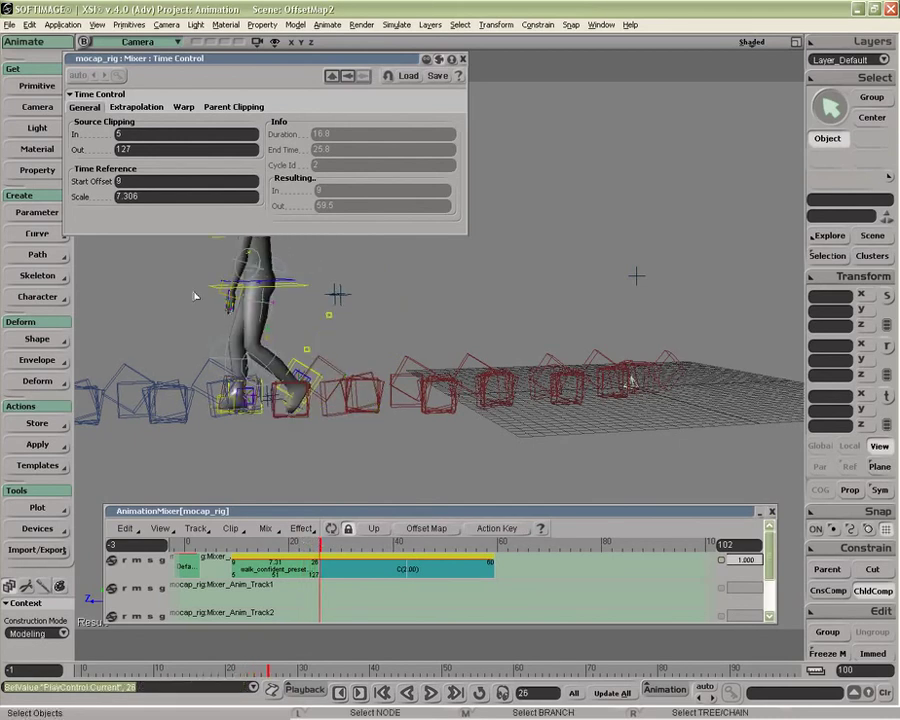
# Step: Set the walk clip's source clipping Out to 125 and play the cycle transition from frame 21
pyautogui.doubleClick(154, 149)
pyautogui.write('125')
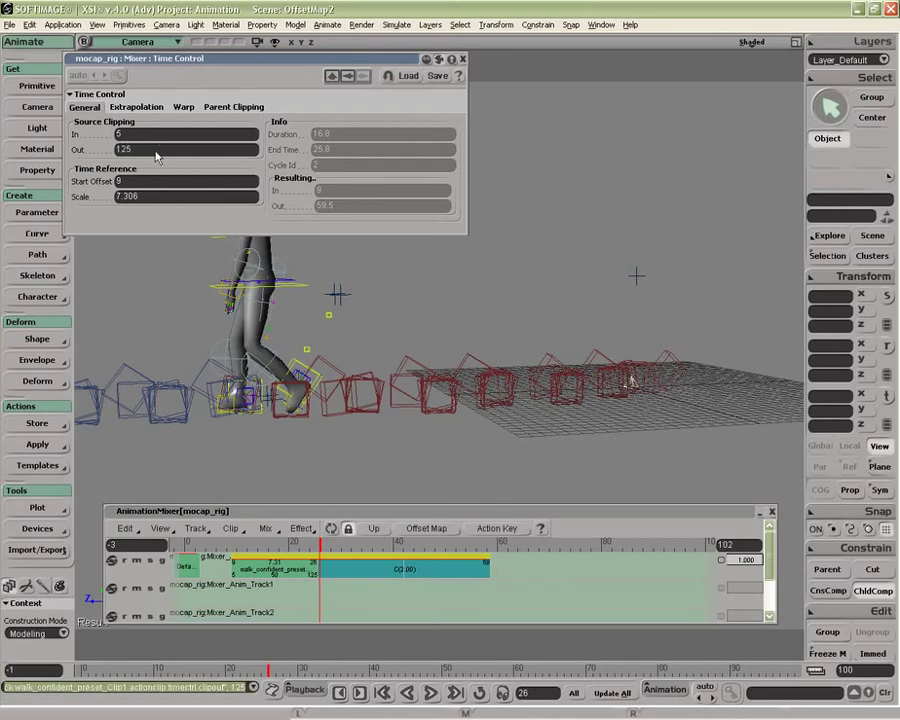
pyautogui.press('Return')
pyautogui.moveTo(321, 545); pyautogui.dragTo(295, 543)
pyautogui.press('Up')
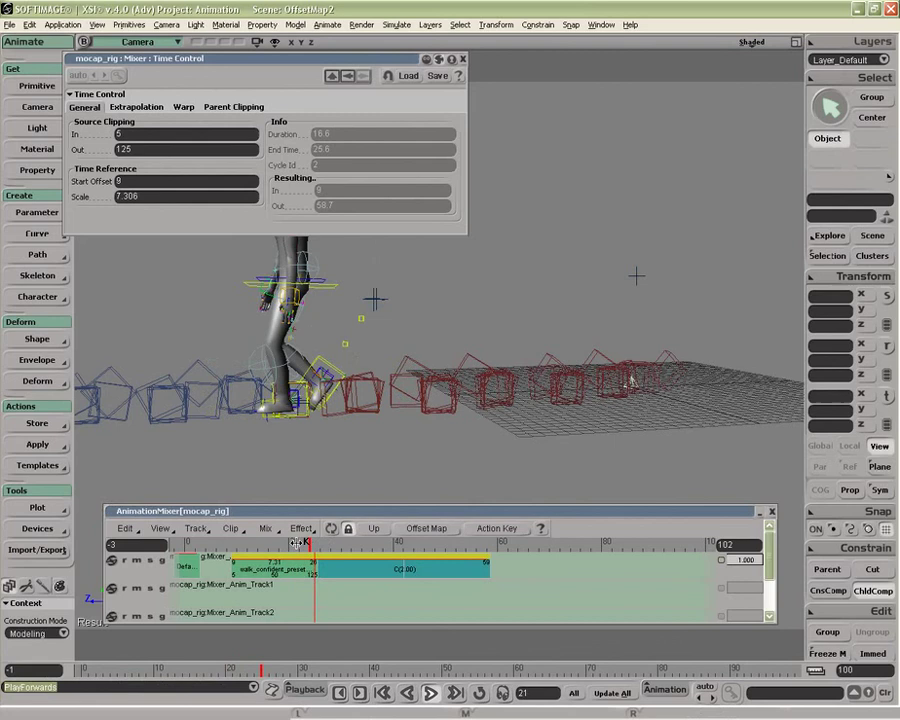
pyautogui.press('space')
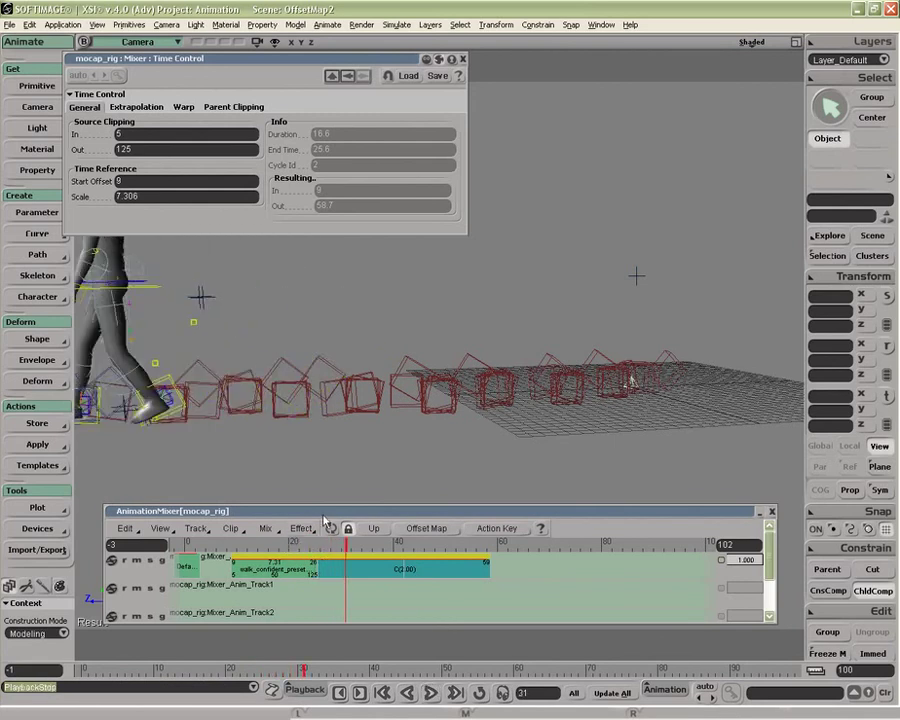
# Step: Stretch the cycled walk clip to end at about frame 92, scrub through it to frame 66, and close its time properties
pyautogui.moveTo(486, 565); pyautogui.dragTo(658, 563)
pyautogui.moveTo(247, 546); pyautogui.dragTo(531, 540)
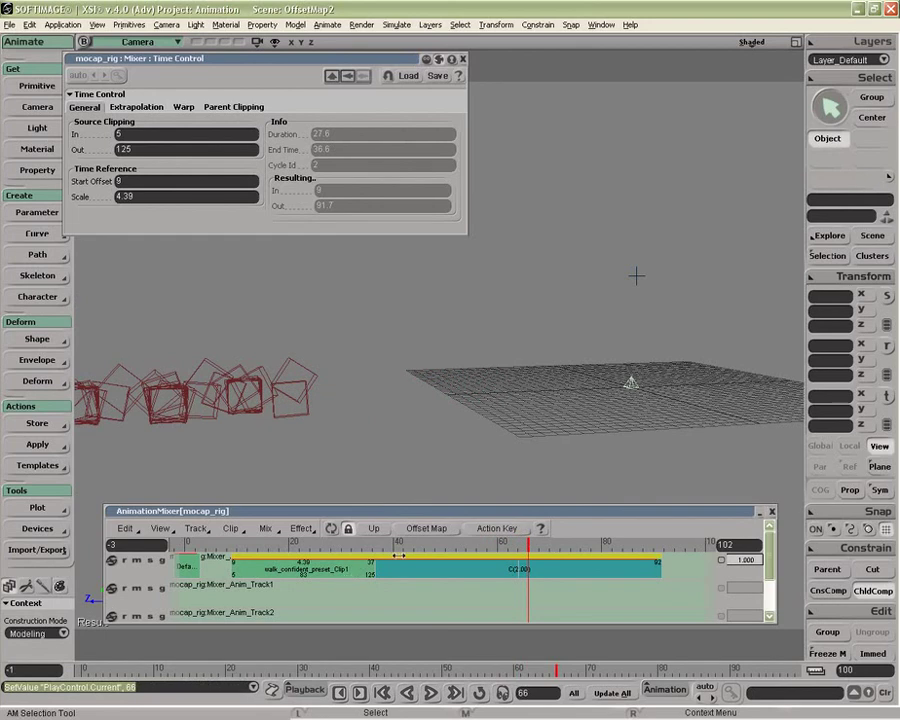
pyautogui.click(462, 60)
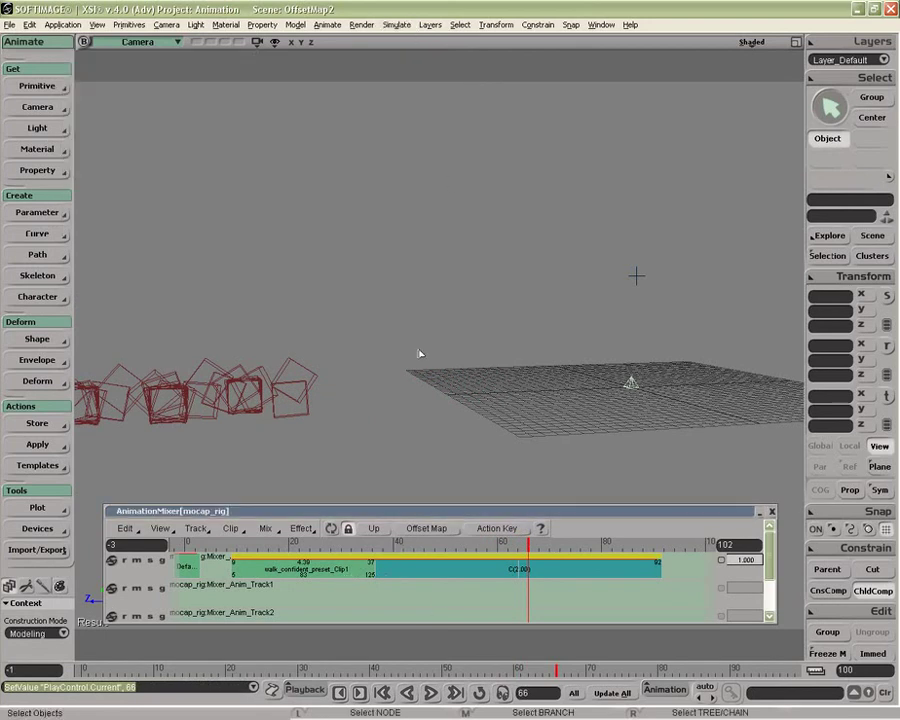
# Step: Turn off animation ghosting in the Camera view
pyautogui.moveTo(416, 364)
pyautogui.mouseDown(button='middle')
pyautogui.moveTo(428, 438)
pyautogui.moveTo(432, 402)
pyautogui.mouseUp(button='middle')
pyautogui.click(750, 42)
pyautogui.click(700, 112)
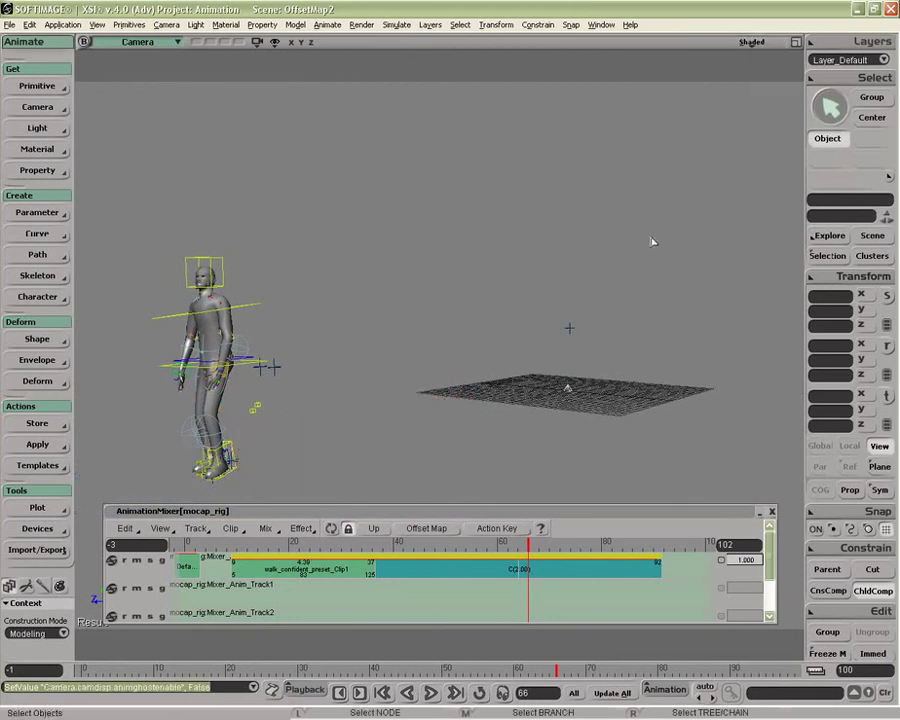
# Step: Play the cycled walk from frame 14 to review the character's continuous forward motion
pyautogui.moveTo(226, 541); pyautogui.dragTo(258, 541)
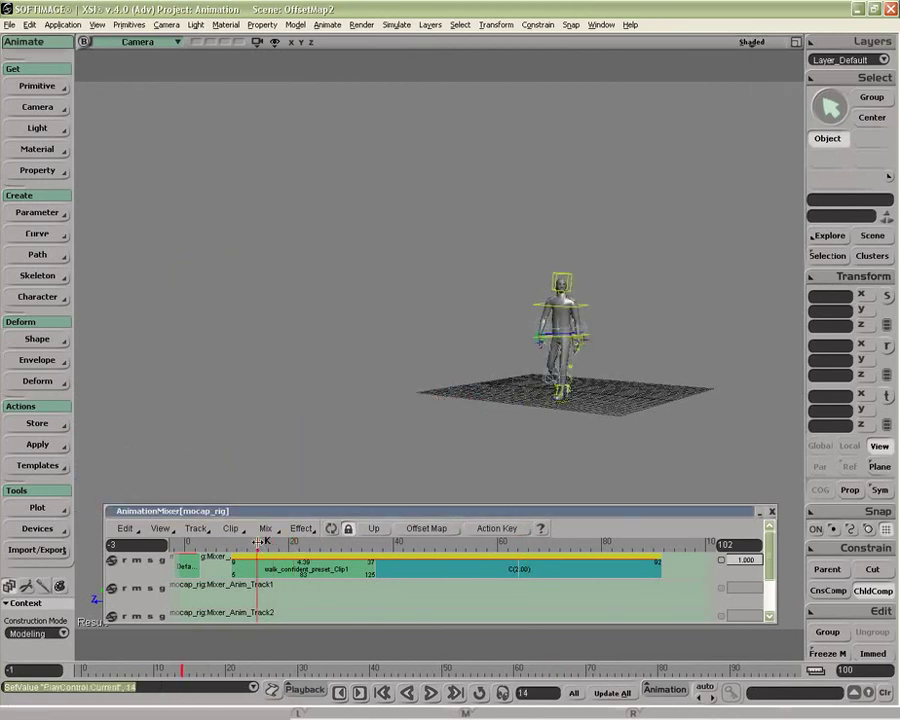
pyautogui.press('Up')
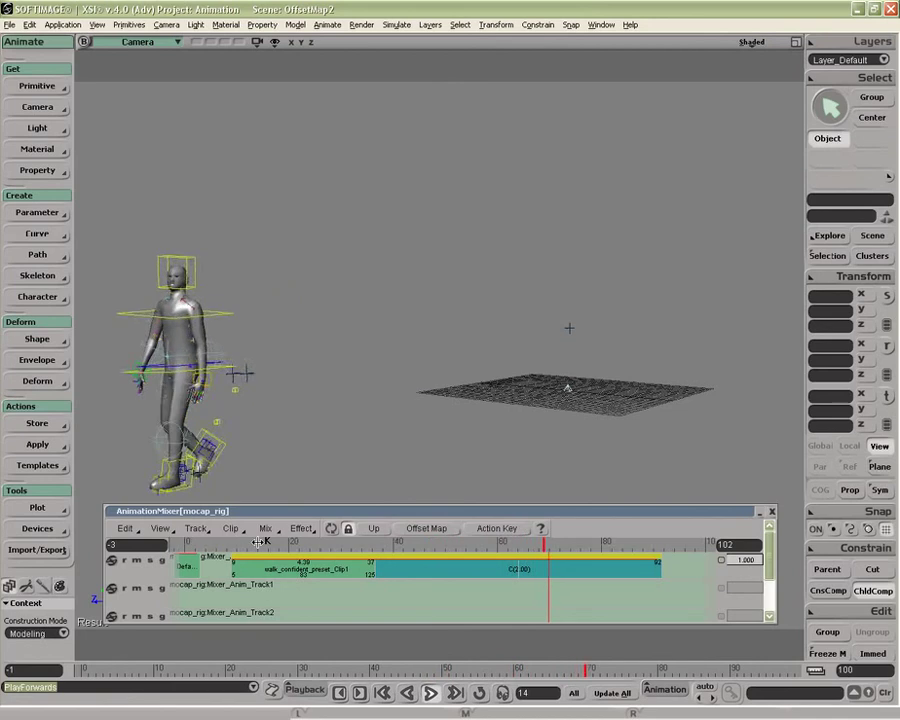
pyautogui.press('Up')
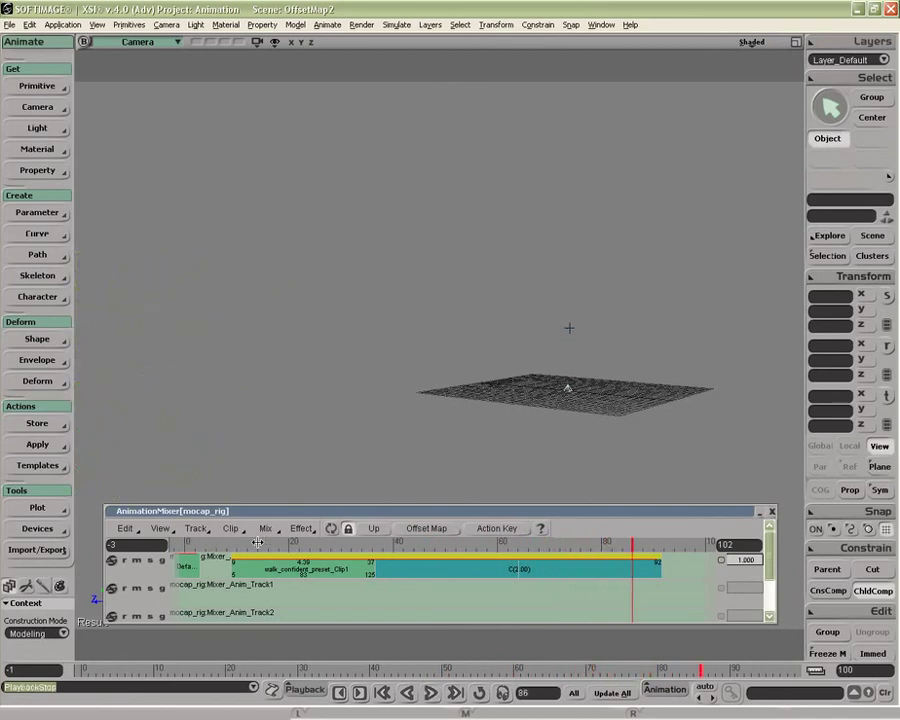